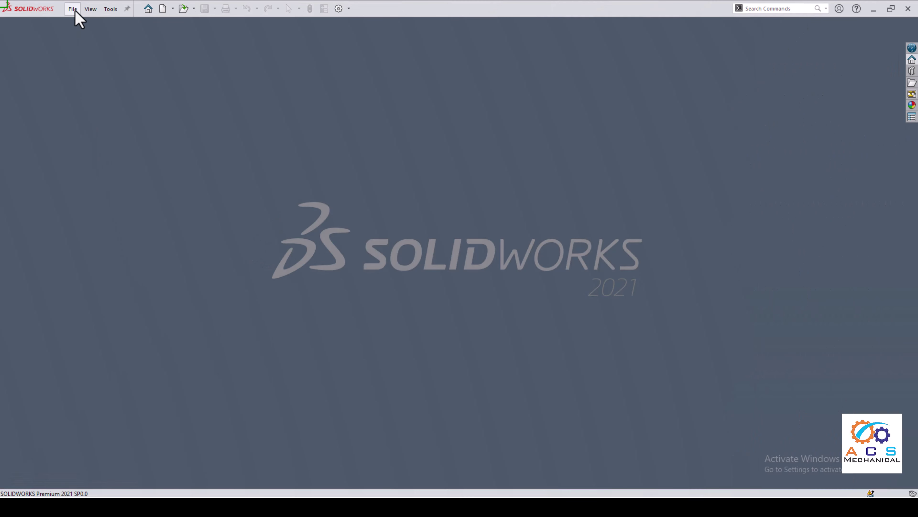
Create a new part document and start a sketch on the Front Plane.
{"action": "left_click", "coordinate": [73, 9]}
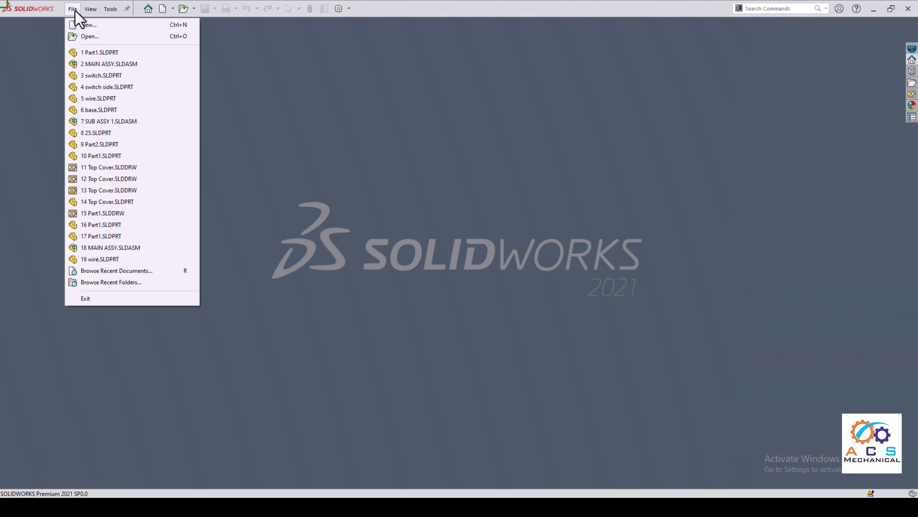
{"action": "left_click", "coordinate": [82, 24]}
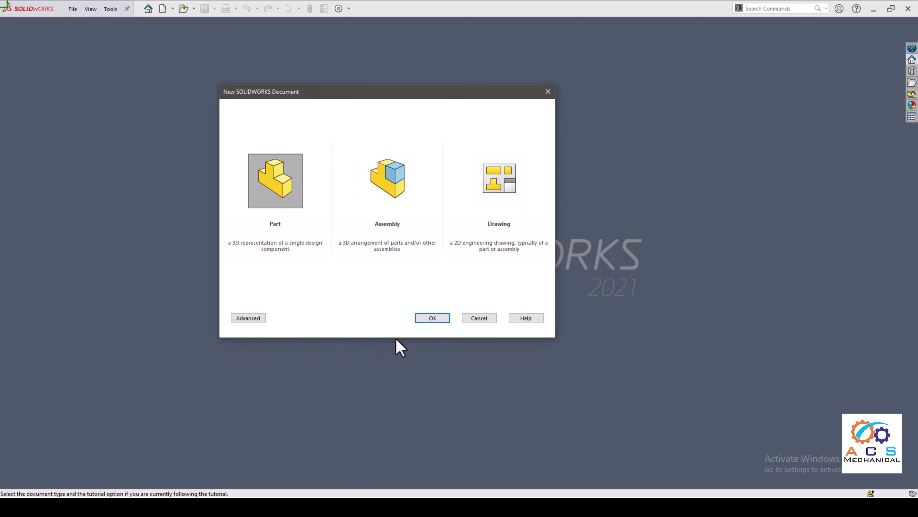
{"action": "left_click", "coordinate": [431, 318]}
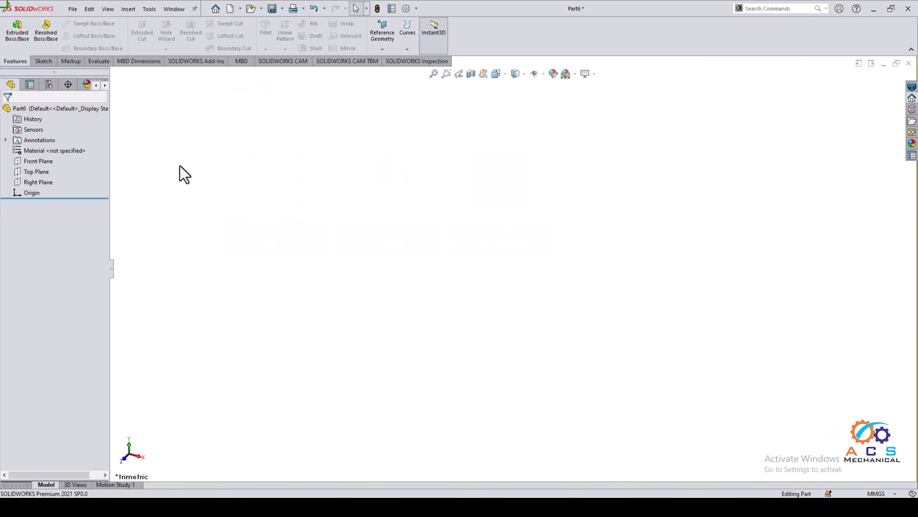
{"action": "left_click", "coordinate": [36, 161]}
{"action": "left_click", "coordinate": [46, 148]}
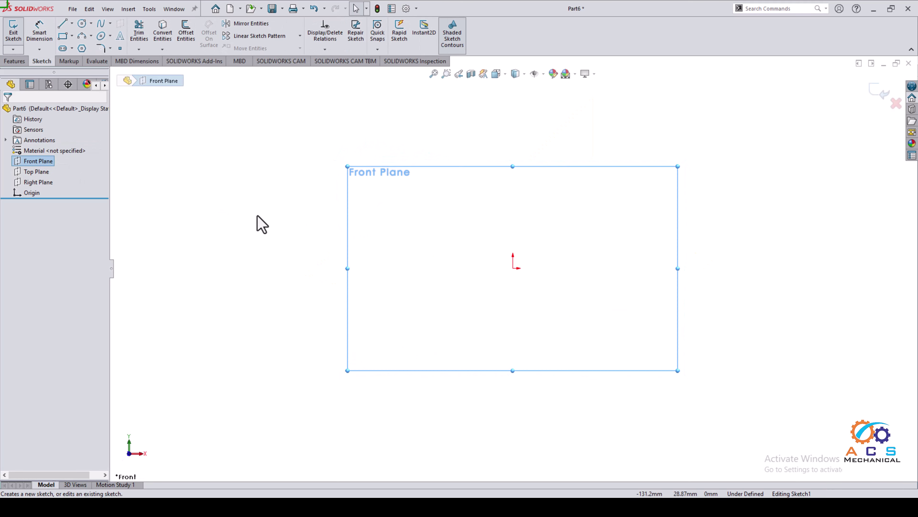
Sketch a vertical construction straight slot downward from the origin, about 43 mm between centres and about 24 mm wide.
{"action": "left_click", "coordinate": [73, 49]}
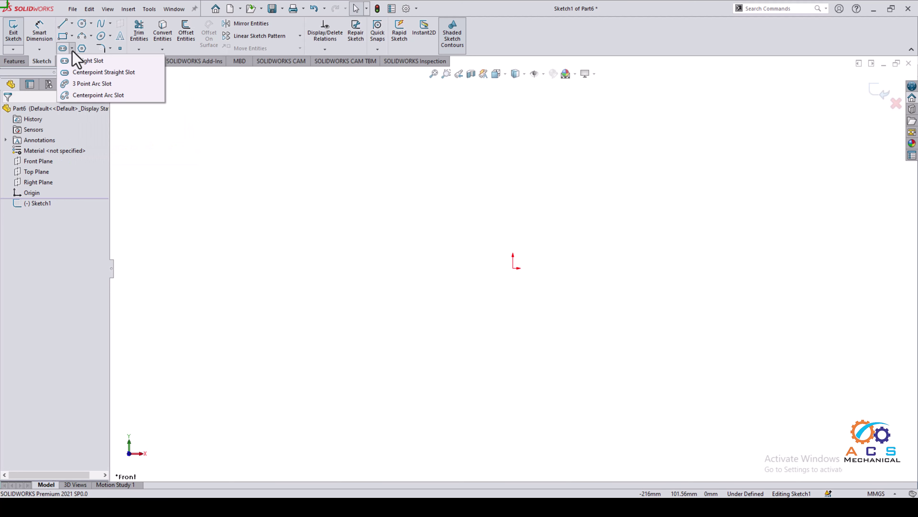
{"action": "left_click", "coordinate": [89, 61]}
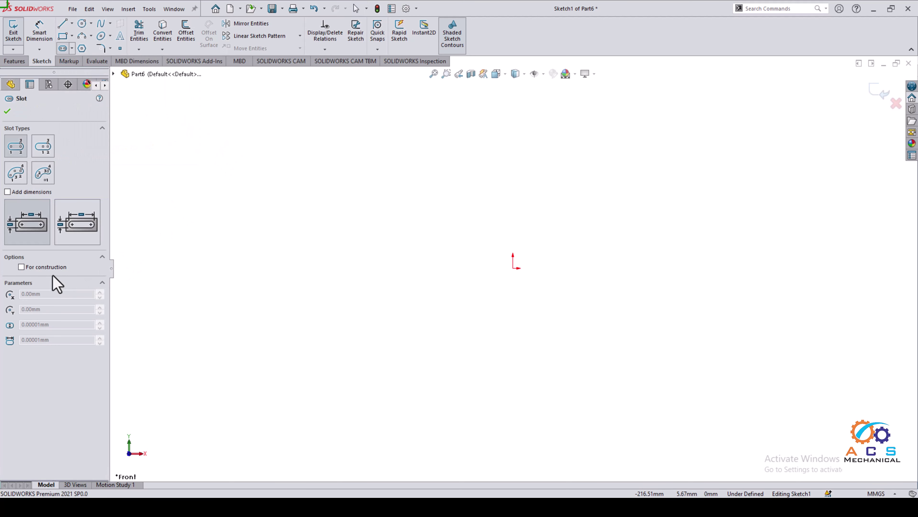
{"action": "left_click", "coordinate": [39, 268]}
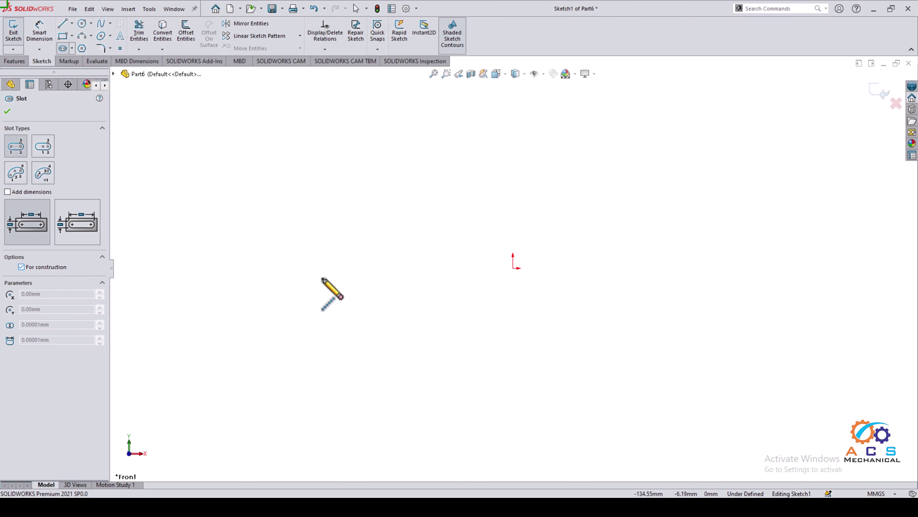
{"action": "left_click", "coordinate": [513, 268]}
{"action": "left_click", "coordinate": [512, 347]}
{"action": "left_click", "coordinate": [534, 354]}
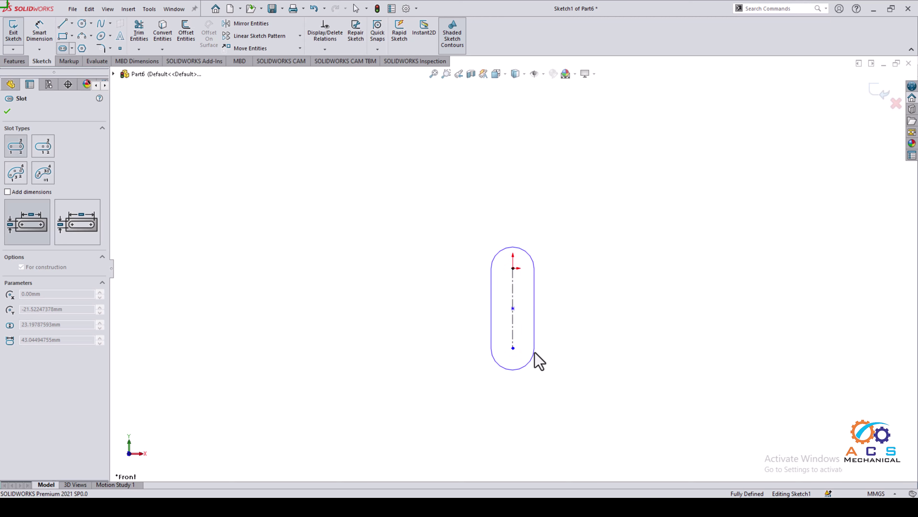
{"action": "left_click", "coordinate": [535, 353]}
{"action": "key", "text": "Escape"}
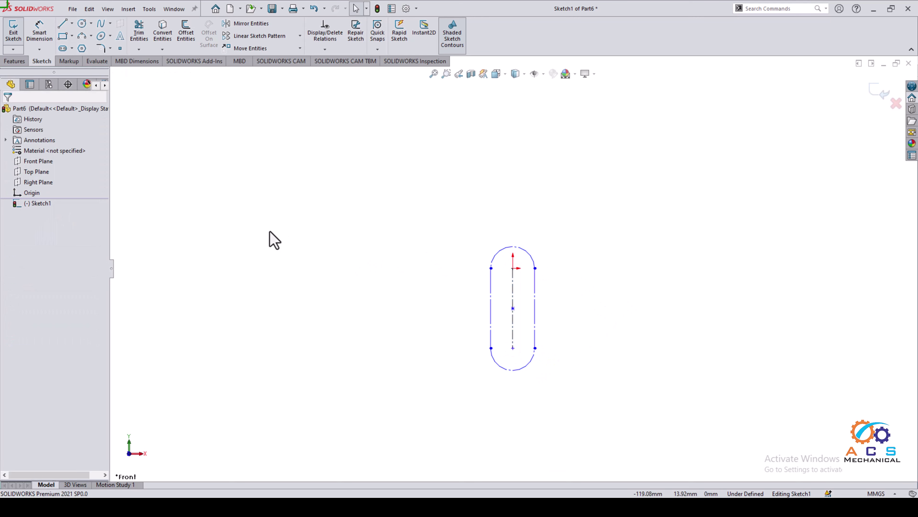
Dimension the slot's upper end arc with a radius of 18 mm, checking the value in the reference drawing 26.jpg.
{"action": "left_click", "coordinate": [39, 33]}
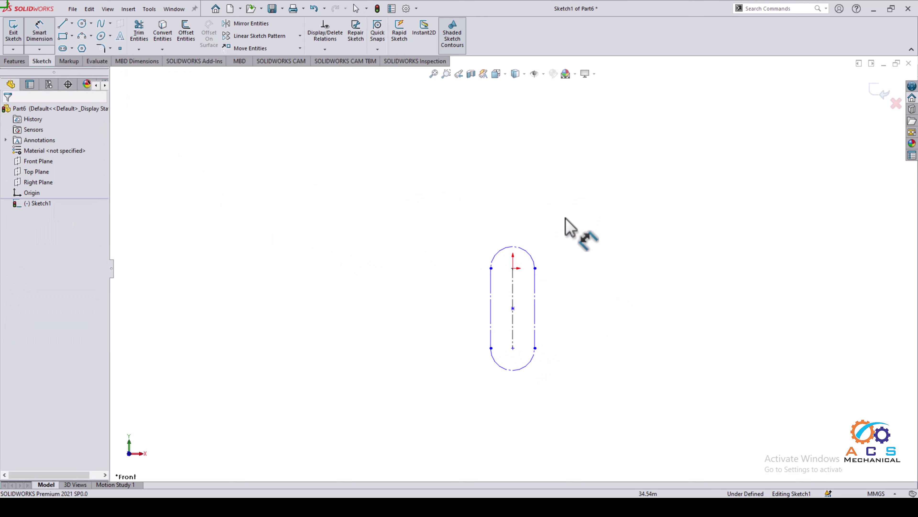
{"action": "left_click", "coordinate": [531, 256]}
{"action": "left_click", "coordinate": [558, 226]}
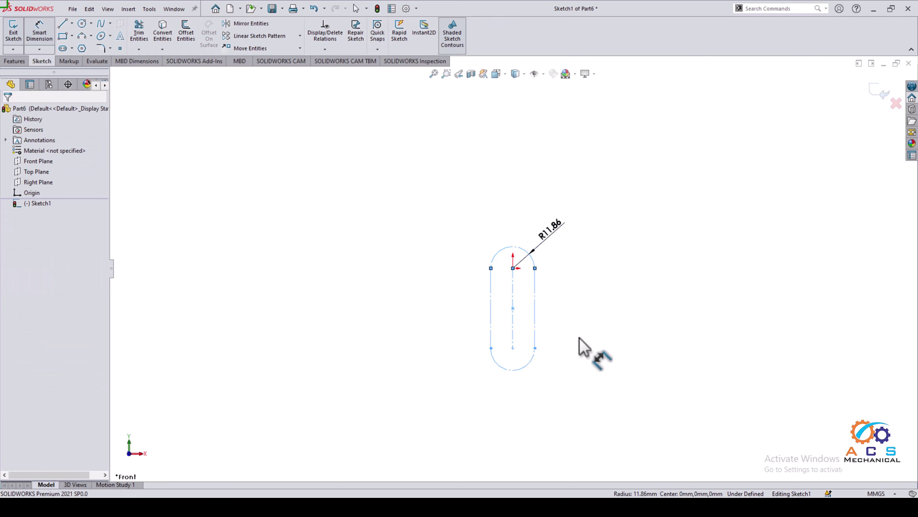
{"action": "key", "text": "alt+Tab"}
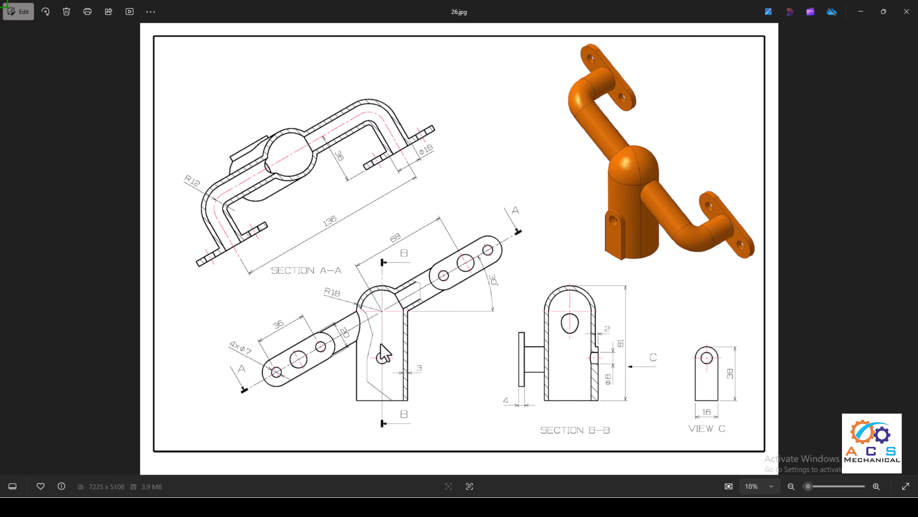
{"action": "scroll", "coordinate": [384, 353], "scroll_direction": "up", "scroll_amount": 1}
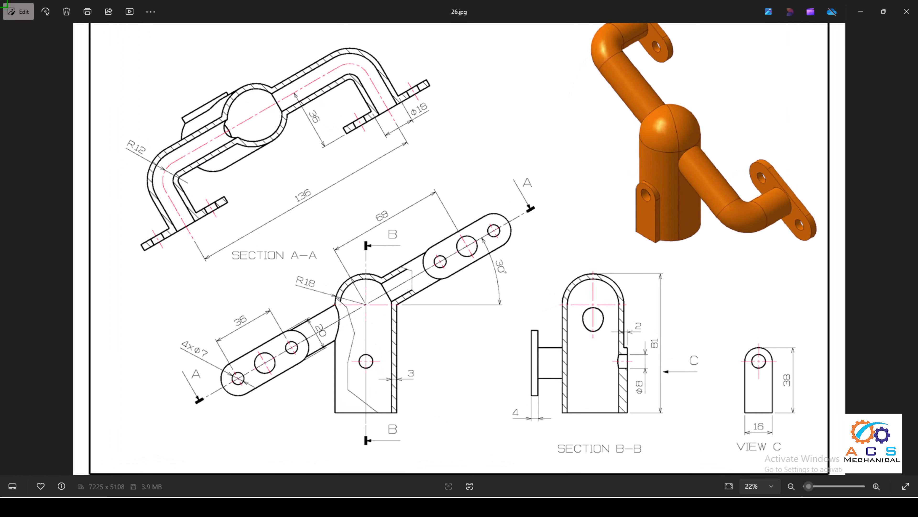
{"action": "key", "text": "alt+Tab"}
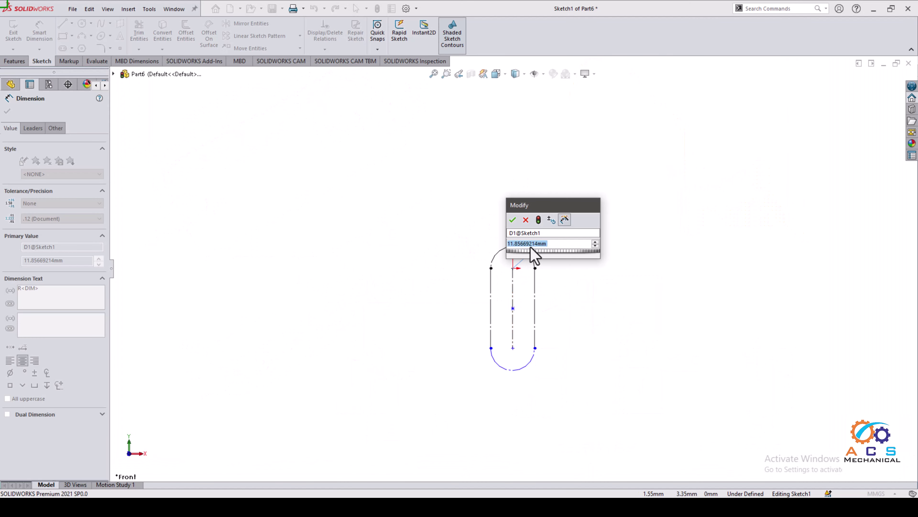
{"action": "type", "text": "18"}
{"action": "key", "text": "Return"}
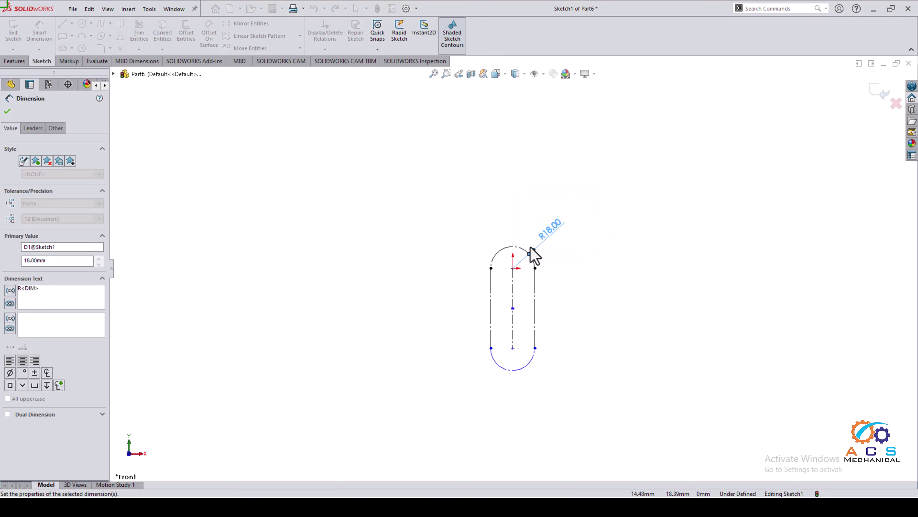
Dimension the slot's centre-to-centre length as 63 mm, consulting the overall height in the reference drawing.
{"action": "scroll", "coordinate": [543, 349], "scroll_direction": "down", "scroll_amount": 1}
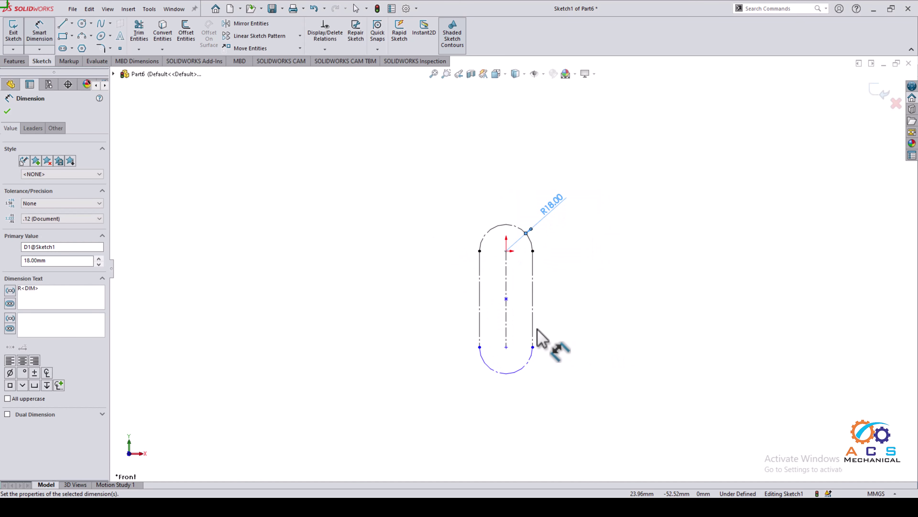
{"action": "left_click", "coordinate": [507, 326]}
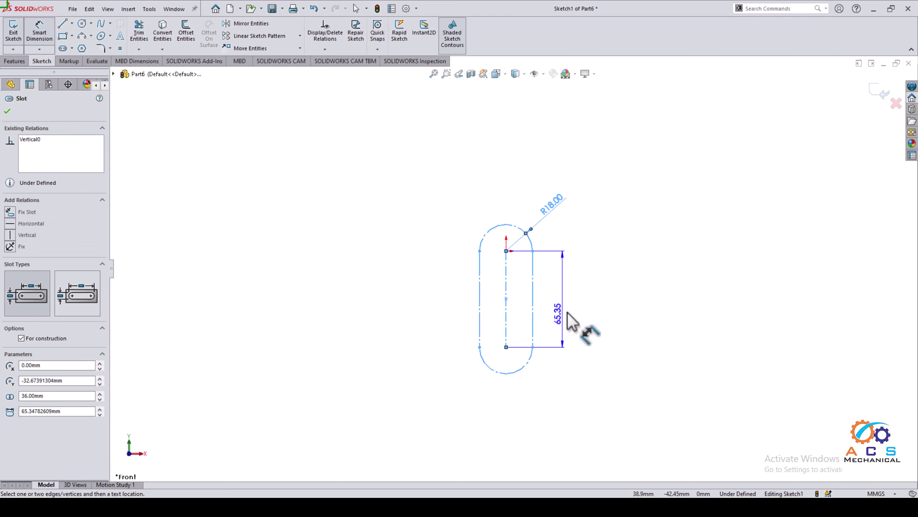
{"action": "left_click", "coordinate": [573, 322]}
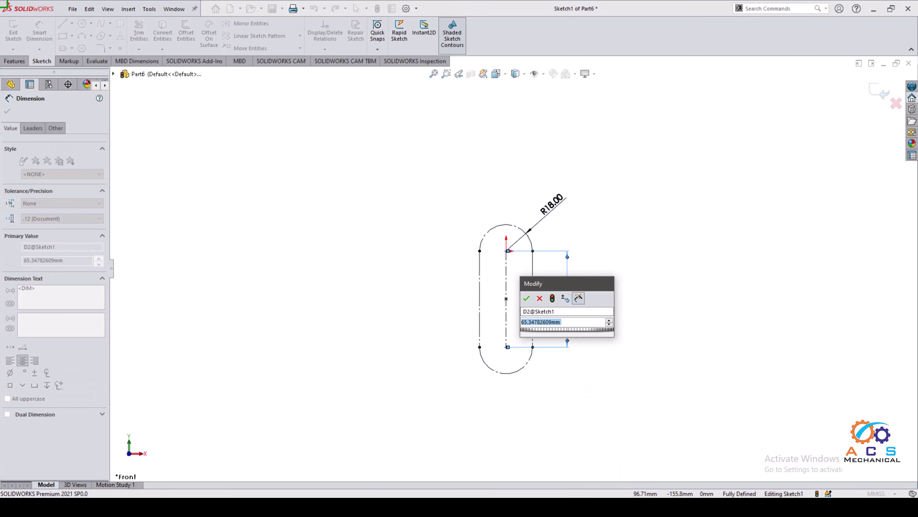
{"action": "key", "text": "alt+Tab"}
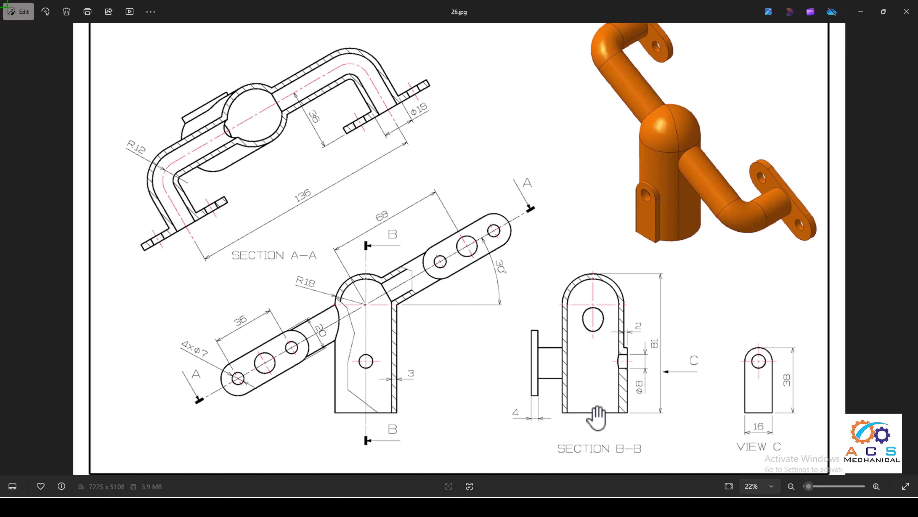
{"action": "key", "text": "alt+Tab"}
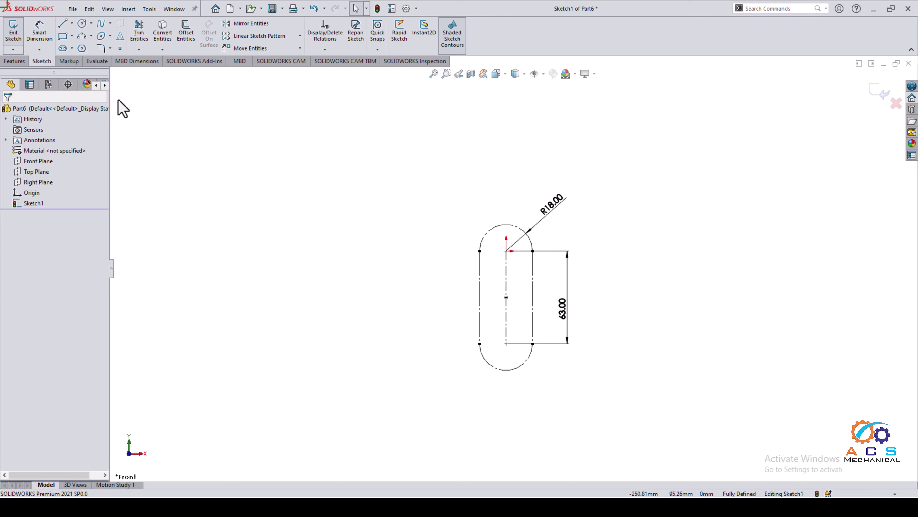
Trace a 90° three-point arc of radius 18 mm over the slot's upper end, from its top point to the right tangent point.
{"action": "left_click", "coordinate": [80, 35]}
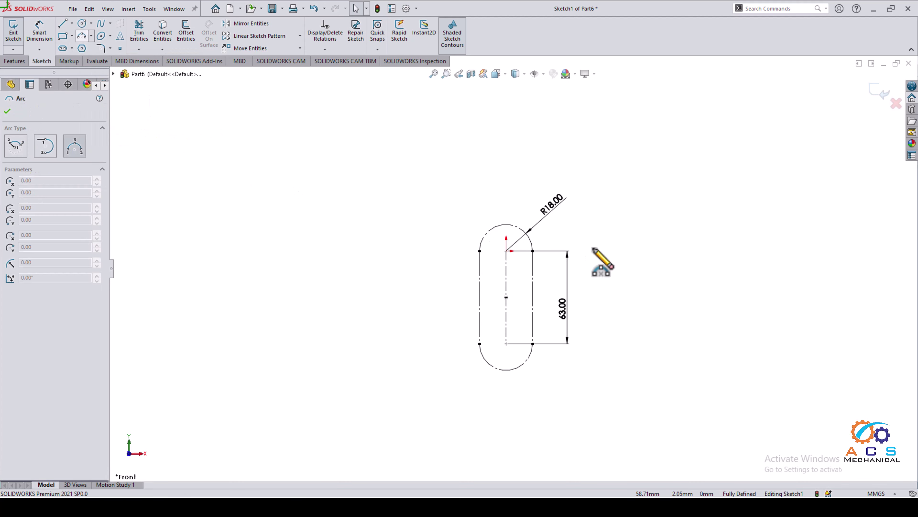
{"action": "scroll", "coordinate": [602, 238], "scroll_direction": "down", "scroll_amount": 2}
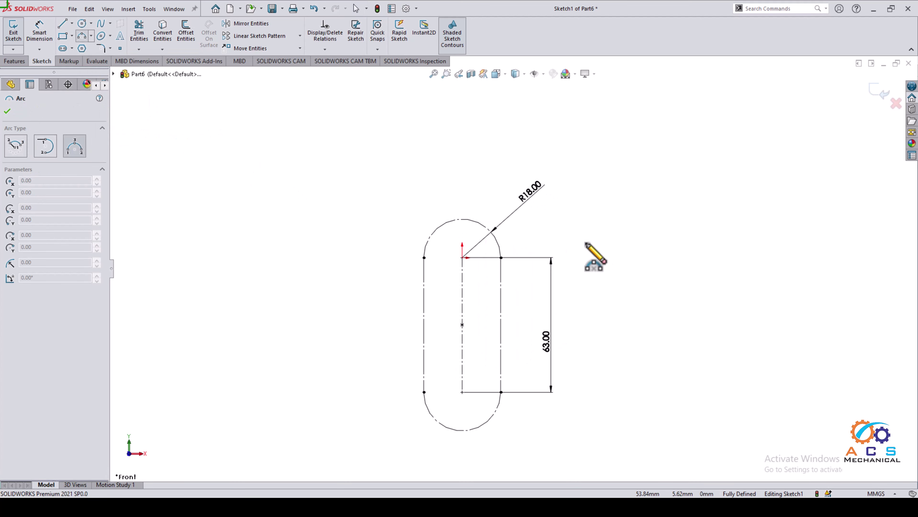
{"action": "left_click", "coordinate": [461, 219]}
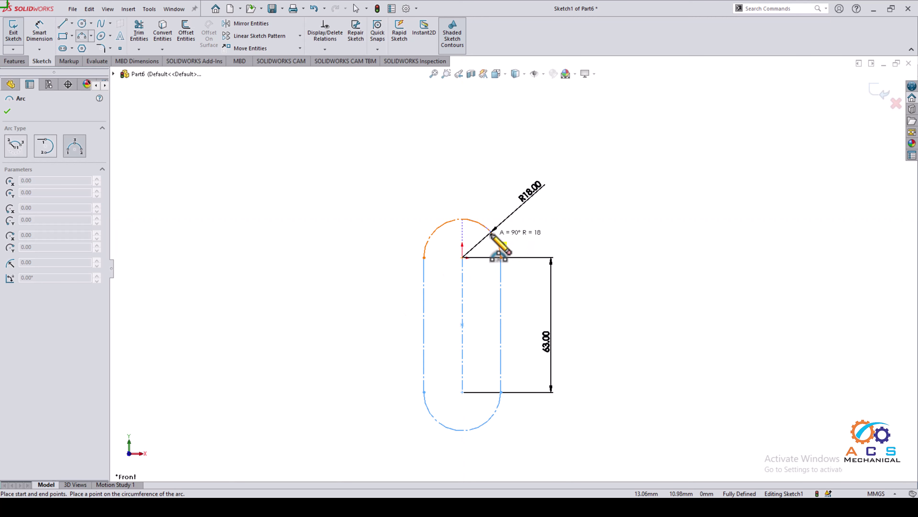
{"action": "left_click", "coordinate": [501, 256]}
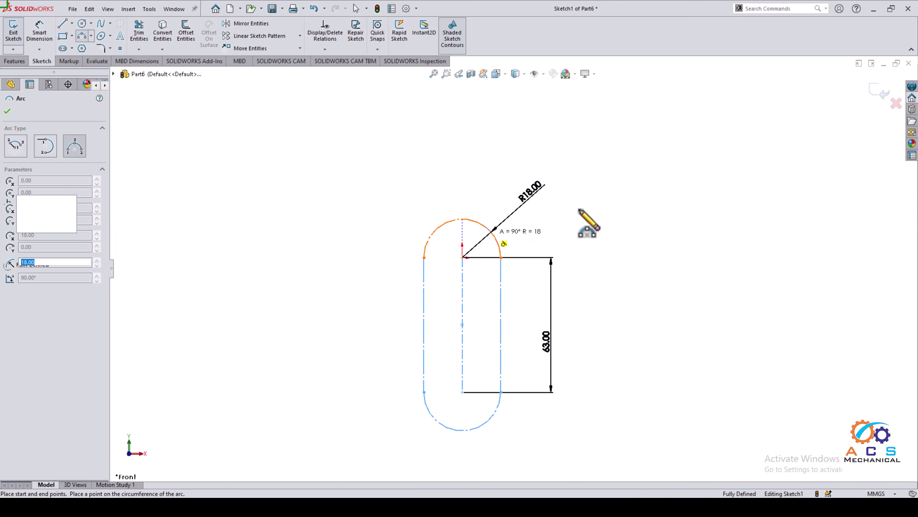
Close the half profile with lines down the slot's centreline, across to its right side and up to the arc's end, and exit the sketch.
{"action": "left_click", "coordinate": [62, 24]}
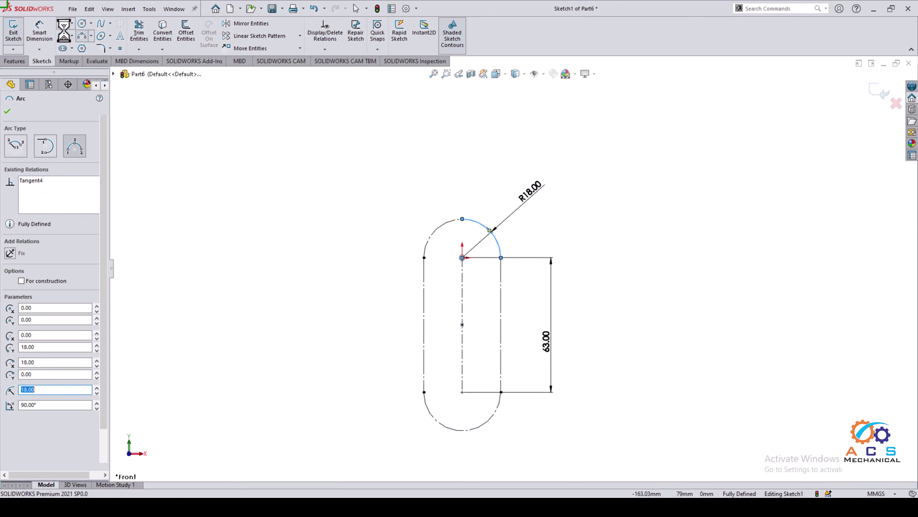
{"action": "left_click", "coordinate": [462, 219]}
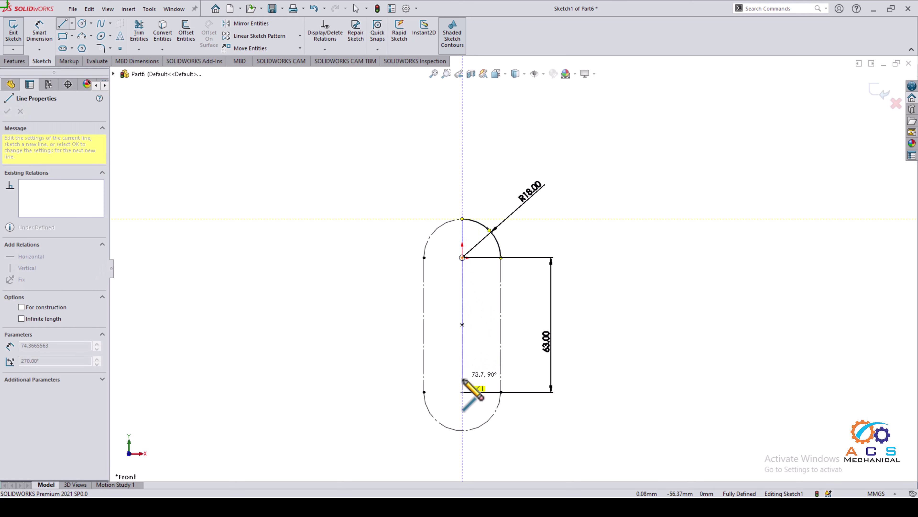
{"action": "left_click", "coordinate": [462, 392]}
{"action": "scroll", "coordinate": [470, 392], "scroll_direction": "down", "scroll_amount": 2}
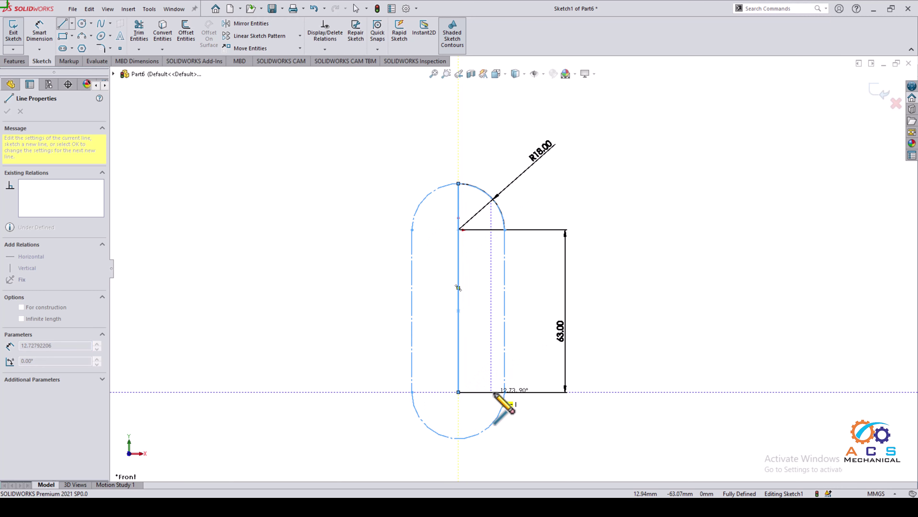
{"action": "left_click", "coordinate": [505, 392]}
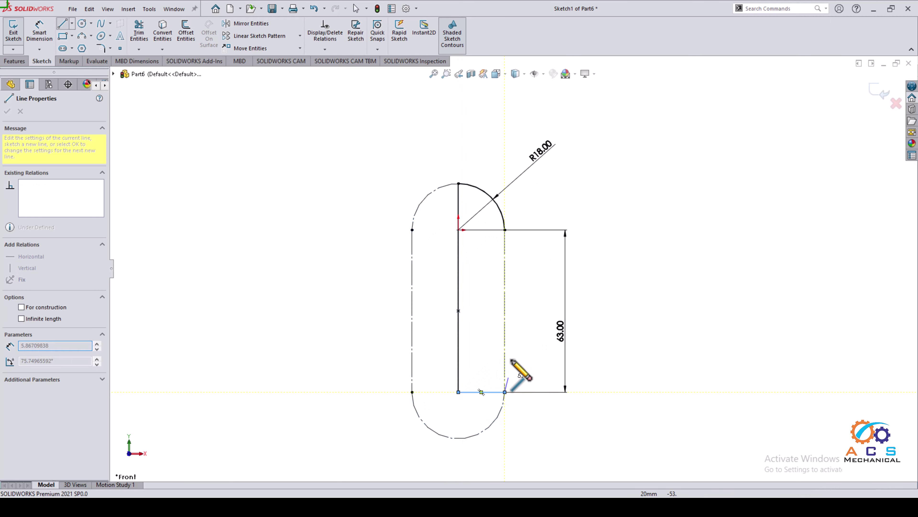
{"action": "left_click", "coordinate": [505, 230]}
{"action": "key", "text": "Escape"}
{"action": "left_click", "coordinate": [879, 93]}
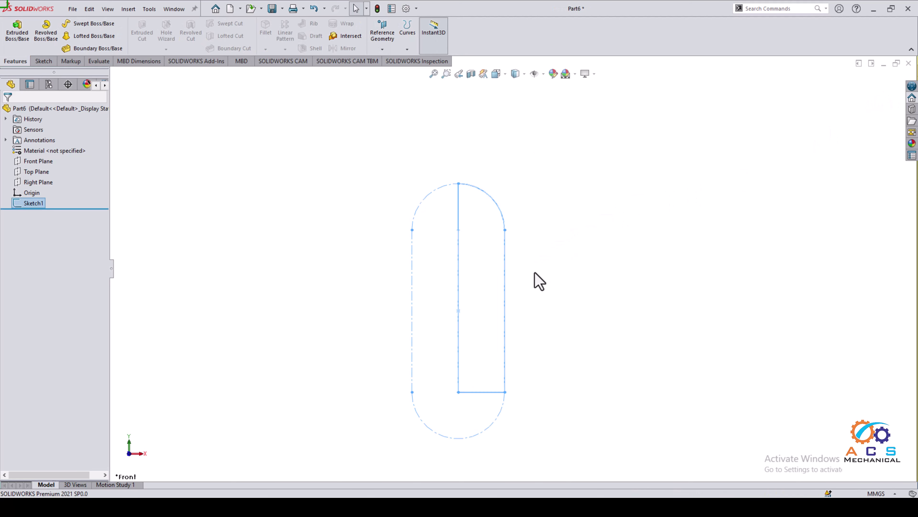
Revolve the half profile 360 degrees about its vertical centre line into a solid domed cylinder.
{"action": "mouse_move", "coordinate": [535, 273]}
{"action": "middle_mouse_down"}
{"action": "mouse_move", "coordinate": [605, 312]}
{"action": "mouse_move", "coordinate": [585, 322]}
{"action": "middle_mouse_up"}
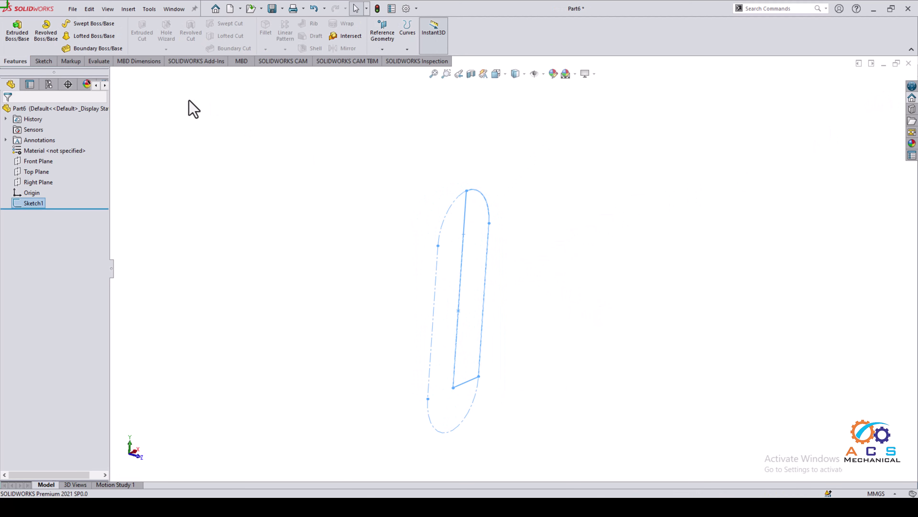
{"action": "left_click", "coordinate": [51, 40]}
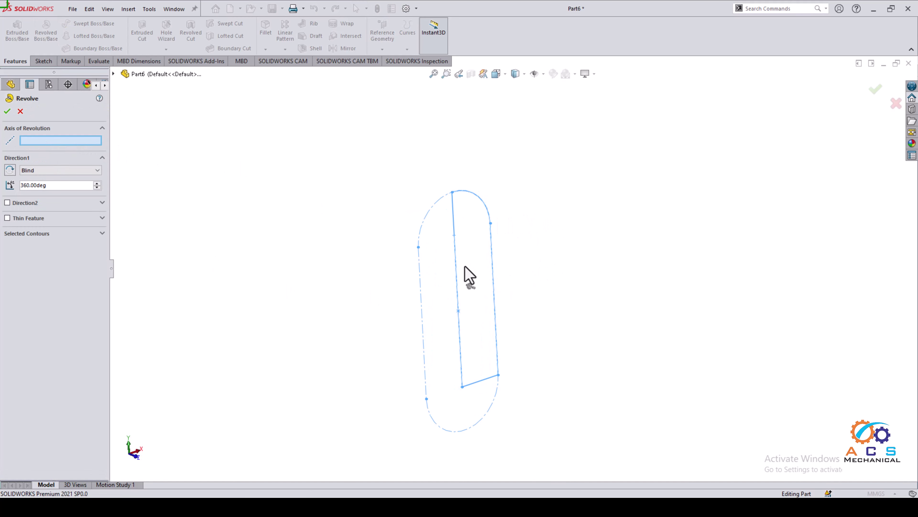
{"action": "left_click", "coordinate": [457, 267]}
{"action": "left_click", "coordinate": [7, 111]}
{"action": "middle_click_drag", "start_coordinate": [564, 177], "coordinate": [614, 206]}
{"action": "left_click", "coordinate": [614, 205]}
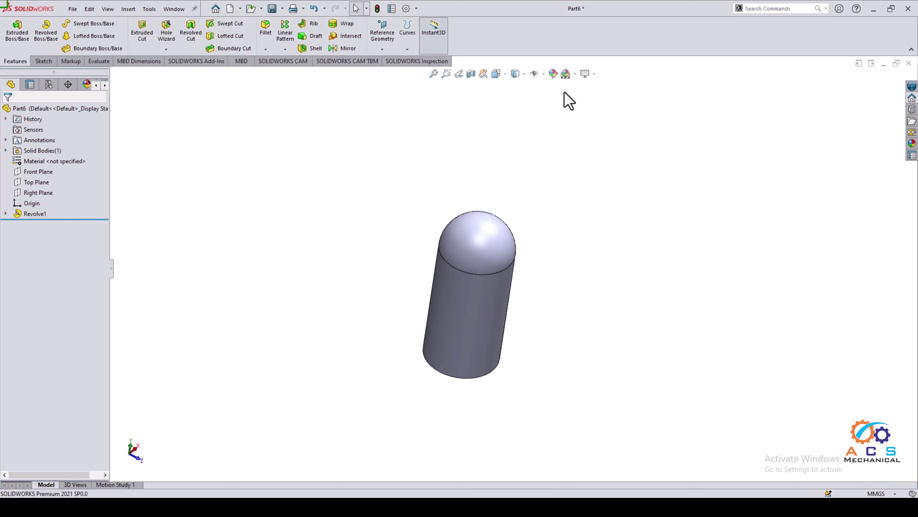
Turn on the display of planes so the Front, Top and Right planes show around the model.
{"action": "left_click", "coordinate": [543, 74]}
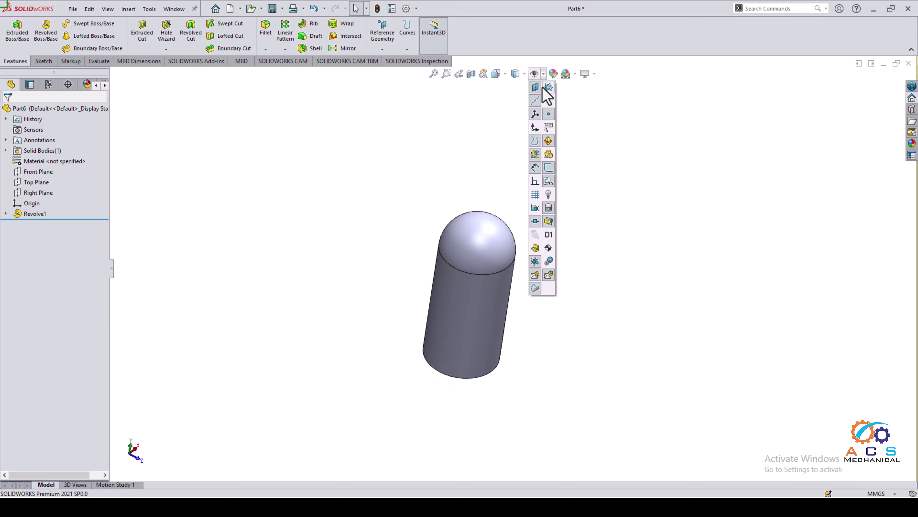
{"action": "left_click", "coordinate": [534, 88]}
{"action": "middle_click_drag", "start_coordinate": [707, 199], "coordinate": [631, 239]}
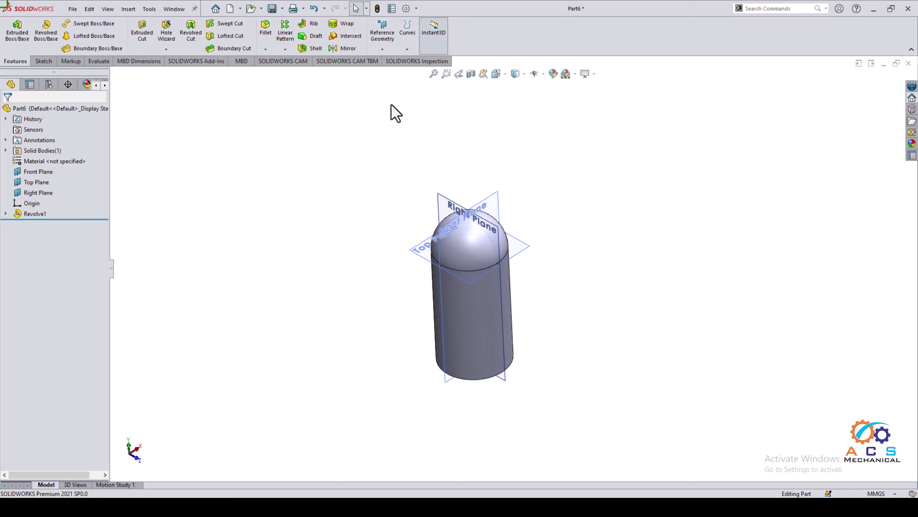
Create a reference axis along the intersection of the Front Plane and the Top Plane.
{"action": "left_click", "coordinate": [382, 49]}
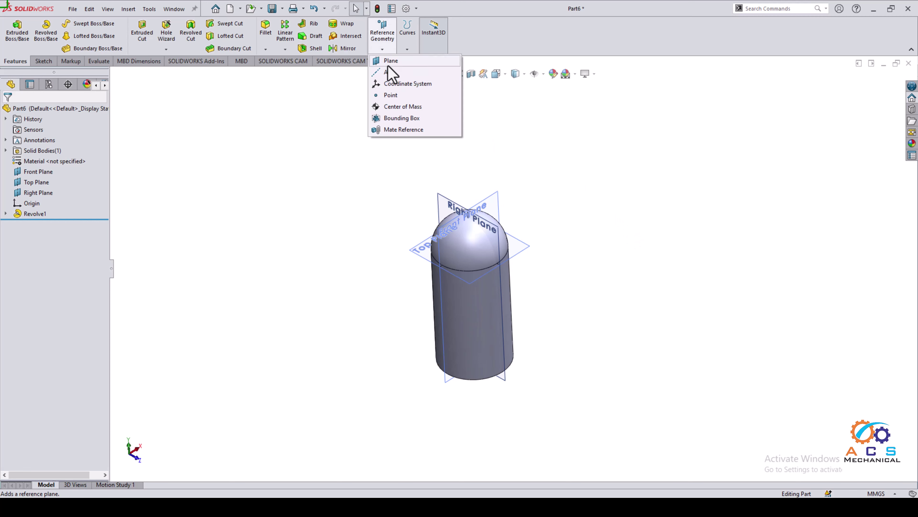
{"action": "left_click", "coordinate": [389, 73]}
{"action": "left_click", "coordinate": [488, 220]}
{"action": "left_click", "coordinate": [522, 270]}
{"action": "left_click", "coordinate": [7, 111]}
Create a reference plane through the new axis, at an angle of 30° to the Top Plane.
{"action": "middle_click_drag", "start_coordinate": [543, 275], "coordinate": [601, 273]}
{"action": "left_click", "coordinate": [382, 49]}
{"action": "left_click", "coordinate": [389, 61]}
{"action": "left_click", "coordinate": [535, 284]}
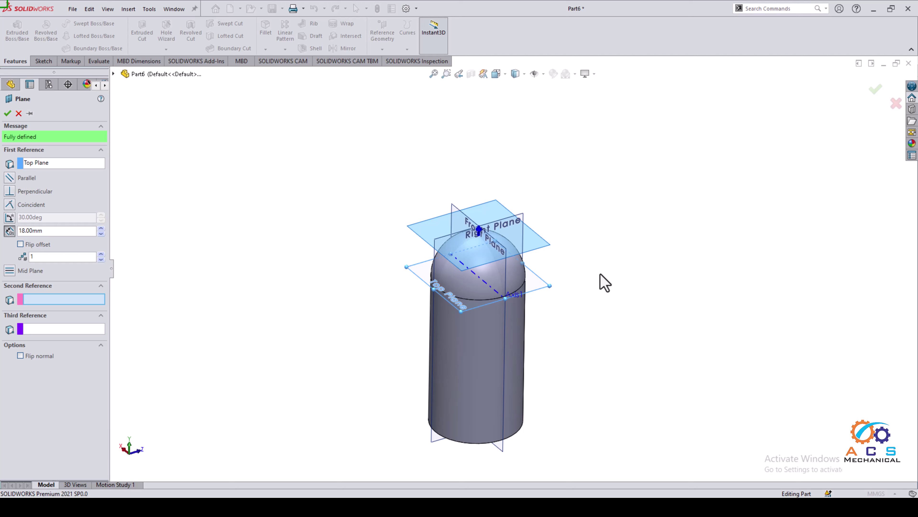
{"action": "left_click", "coordinate": [492, 289]}
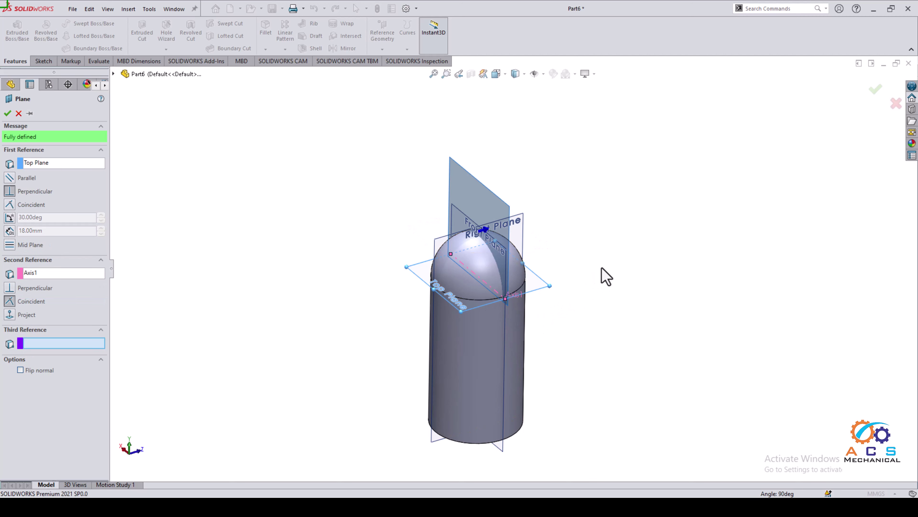
{"action": "left_click", "coordinate": [9, 217]}
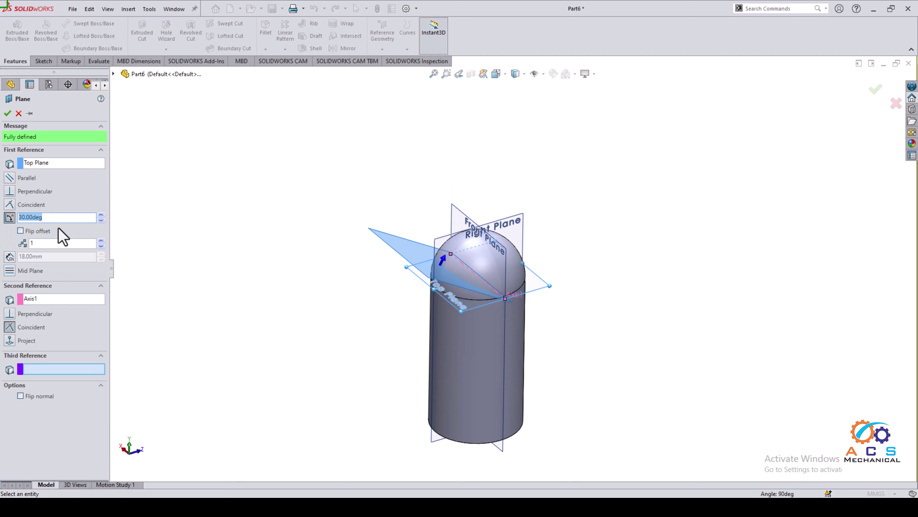
{"action": "left_click", "coordinate": [631, 507]}
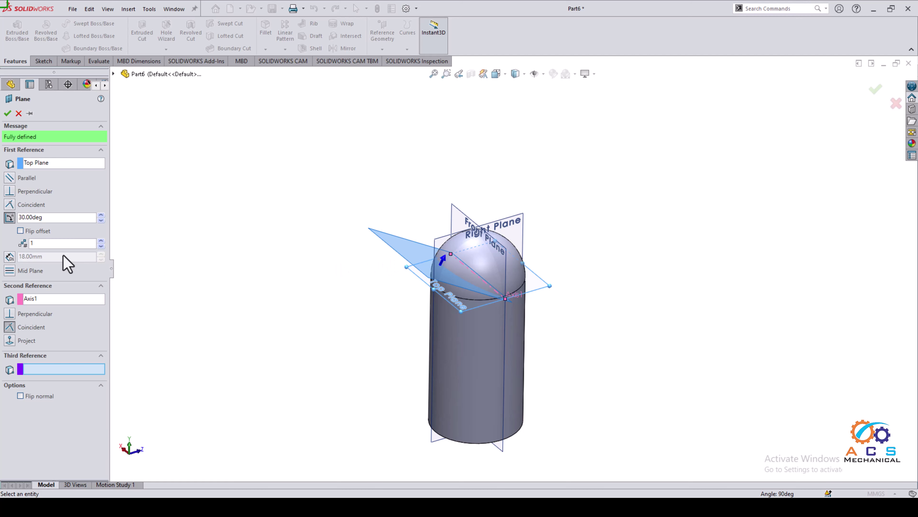
{"action": "left_click_drag", "start_coordinate": [46, 217], "coordinate": [28, 216]}
{"action": "double_click", "coordinate": [27, 217]}
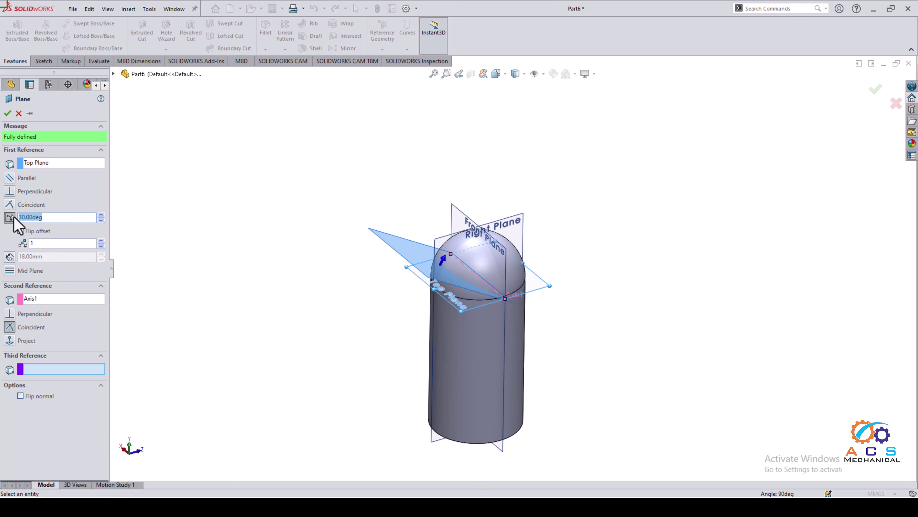
{"action": "left_click", "coordinate": [7, 113]}
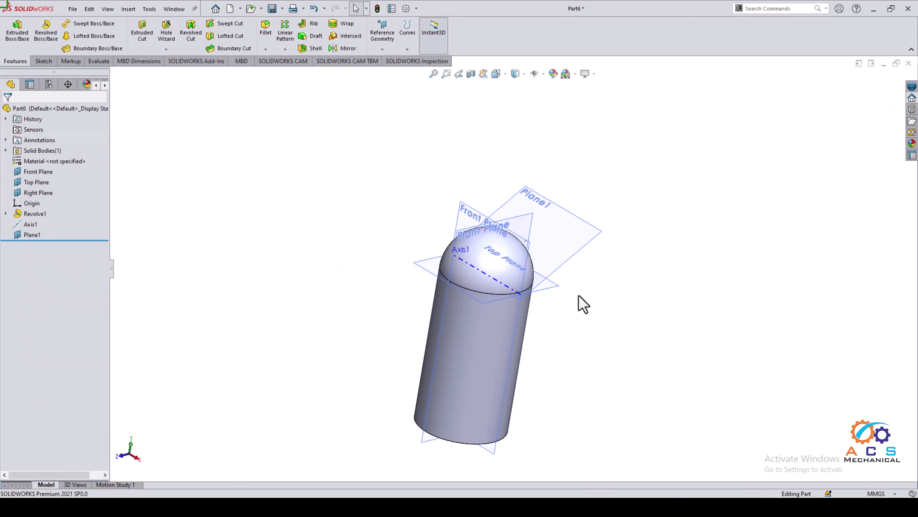
Start a sketch on the inclined plane and hide the display of all planes.
{"action": "left_click", "coordinate": [569, 262]}
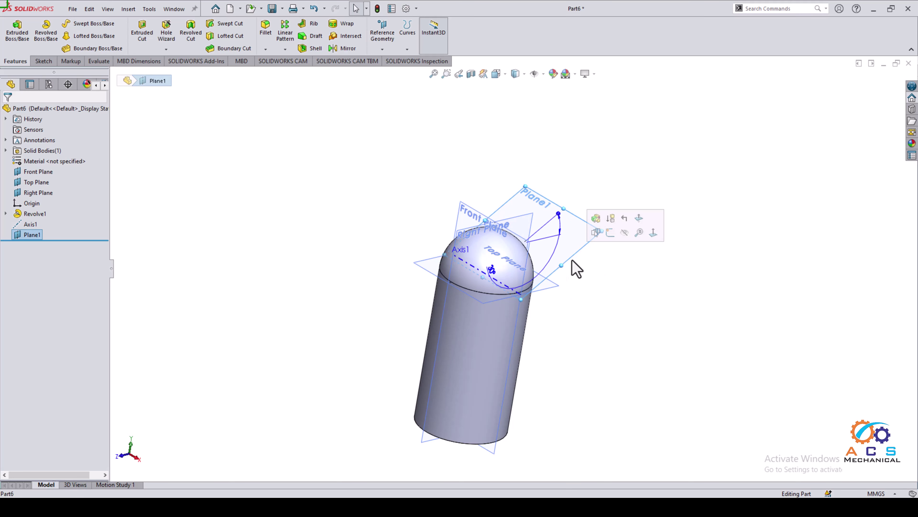
{"action": "left_click", "coordinate": [610, 234]}
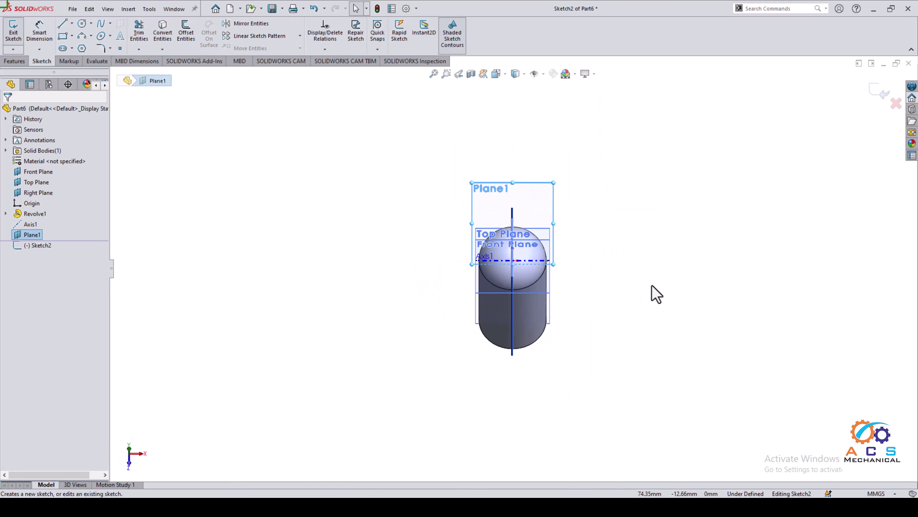
{"action": "left_click", "coordinate": [543, 74]}
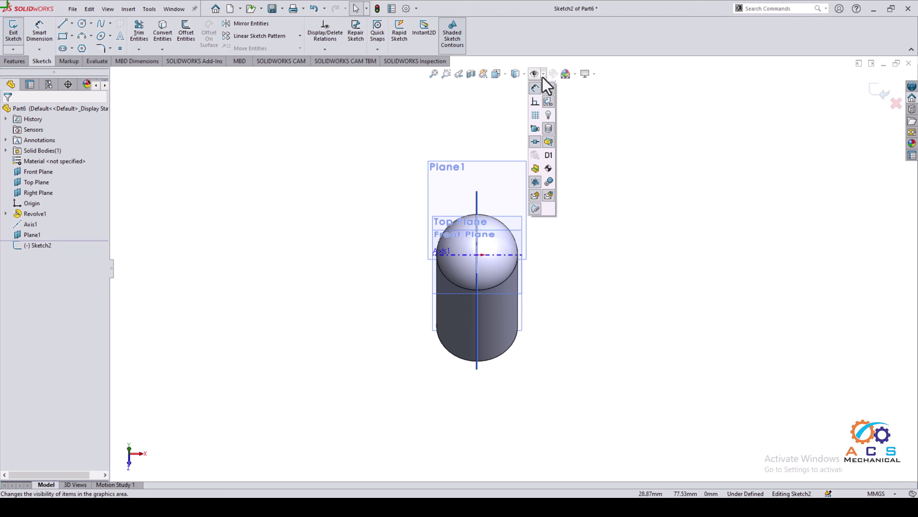
{"action": "left_click", "coordinate": [548, 89]}
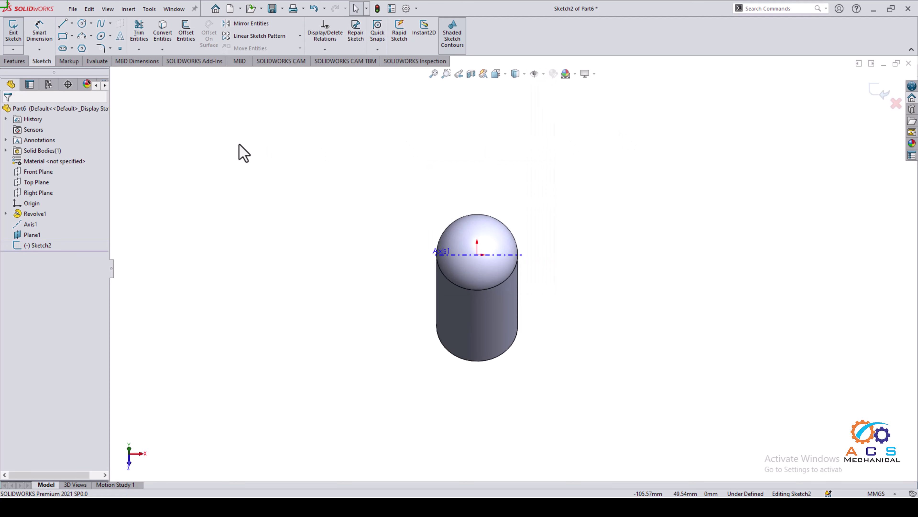
Draw a vertical midpoint line about 110 mm long, centred on the origin.
{"action": "left_click", "coordinate": [72, 23]}
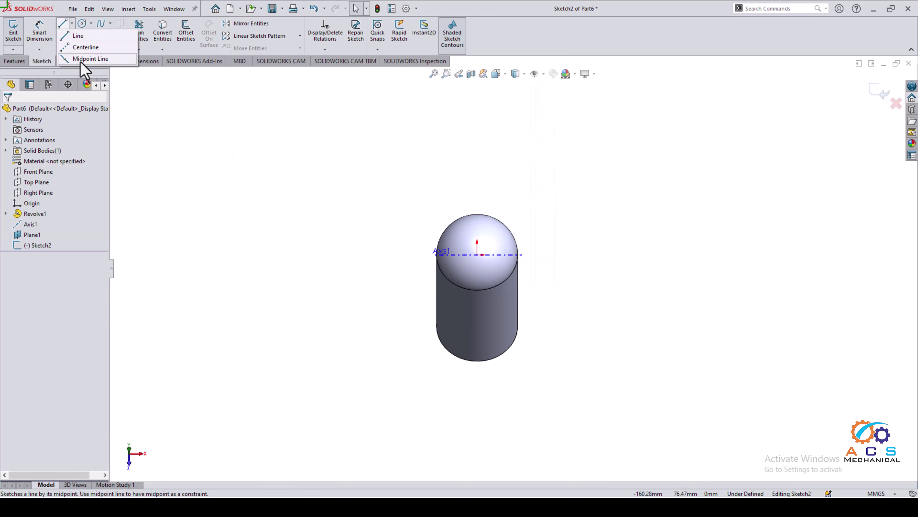
{"action": "left_click", "coordinate": [477, 254]}
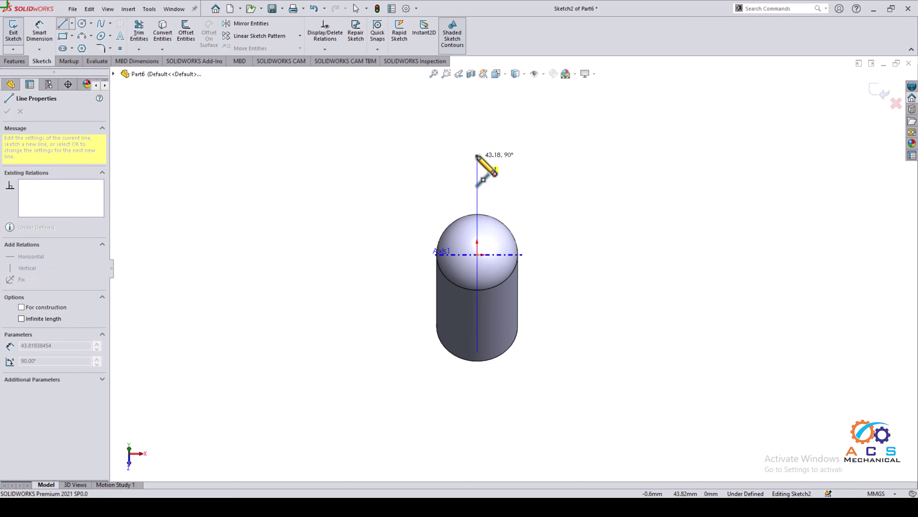
{"action": "left_click", "coordinate": [477, 130]}
{"action": "right_click", "coordinate": [575, 153]}
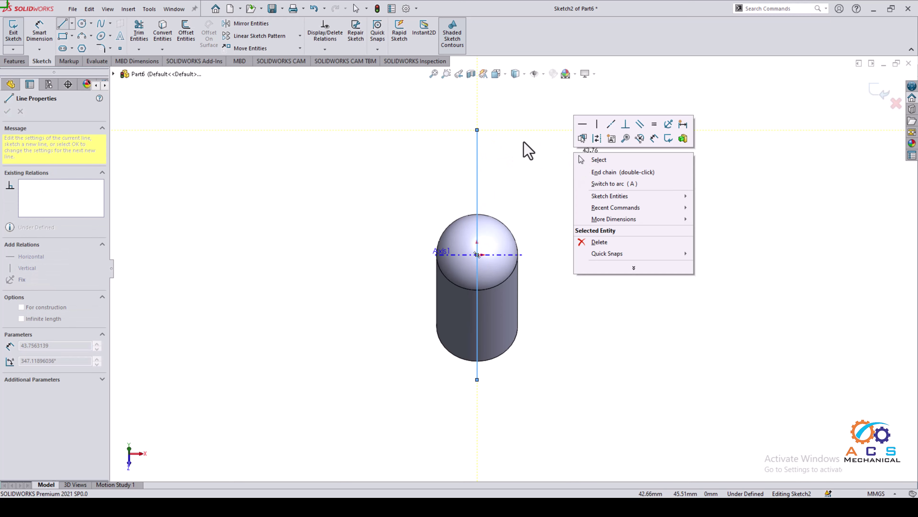
{"action": "left_click", "coordinate": [598, 159]}
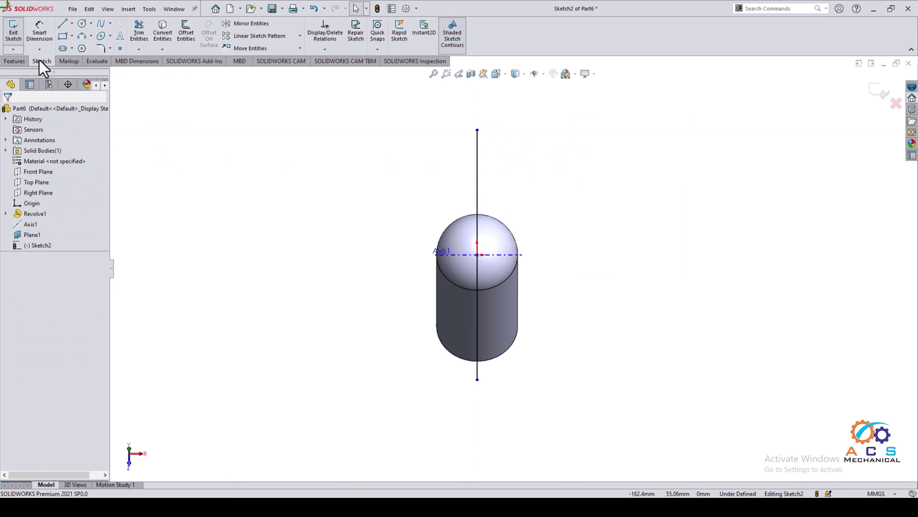
Dimension the vertical line's length to 136 mm.
{"action": "left_click", "coordinate": [39, 33]}
{"action": "left_click", "coordinate": [477, 163]}
{"action": "left_click", "coordinate": [387, 228]}
{"action": "type", "text": "136"}
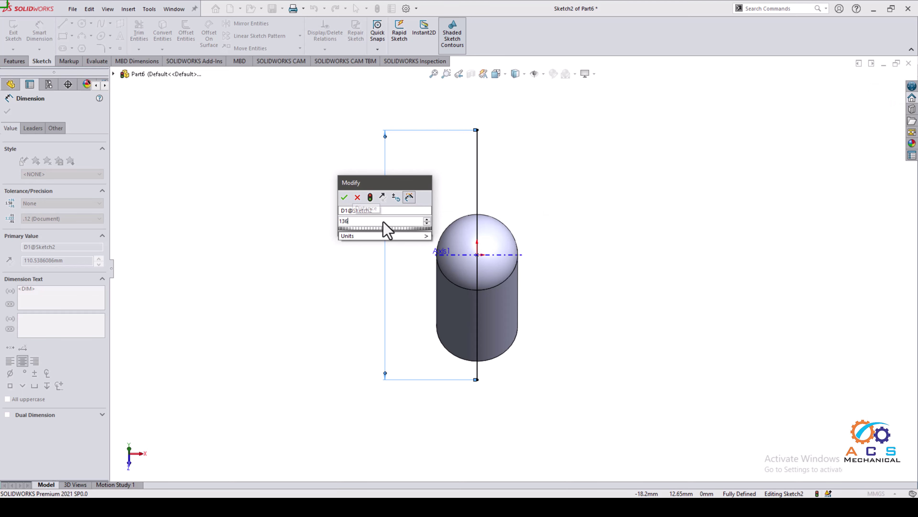
{"action": "key", "text": "Return"}
Draw two horizontal lines about 38 mm long, going right from the upper and lower ends of the vertical line.
{"action": "scroll", "coordinate": [444, 282], "scroll_direction": "down", "scroll_amount": 2}
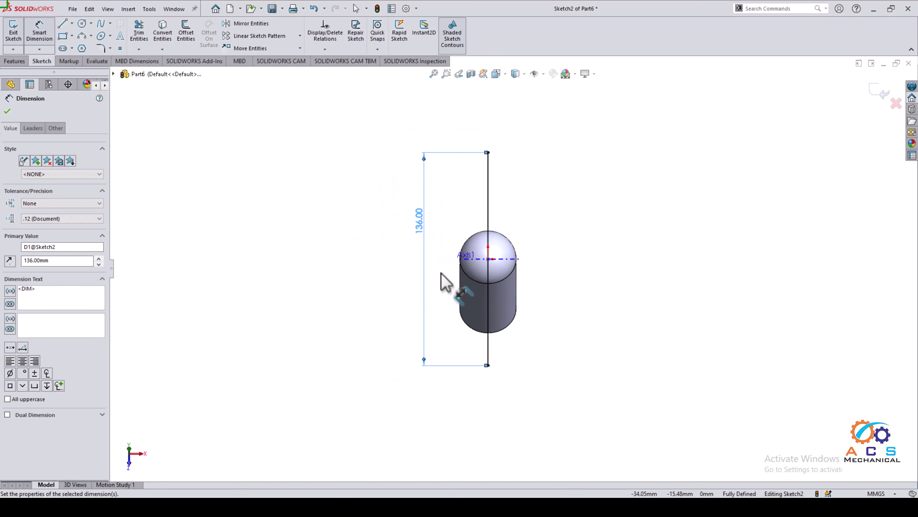
{"action": "scroll", "coordinate": [445, 217], "scroll_direction": "down", "scroll_amount": 1}
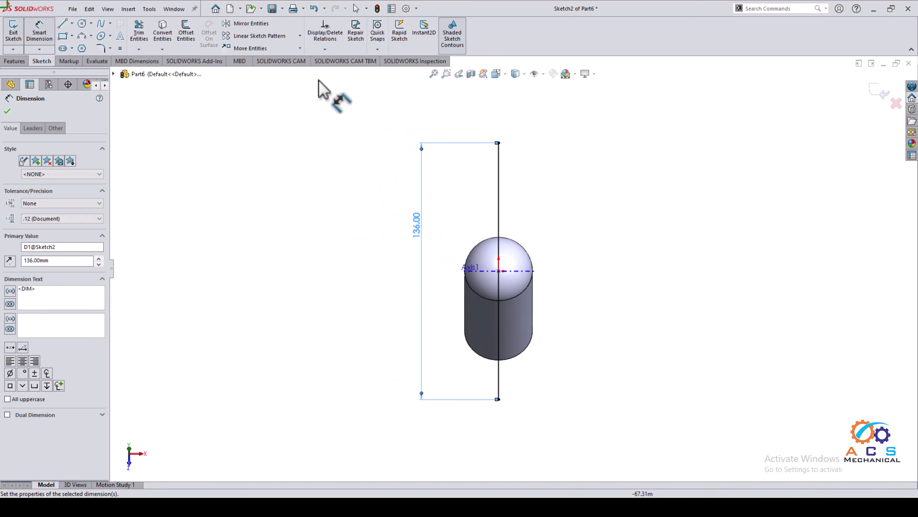
{"action": "left_click", "coordinate": [62, 25]}
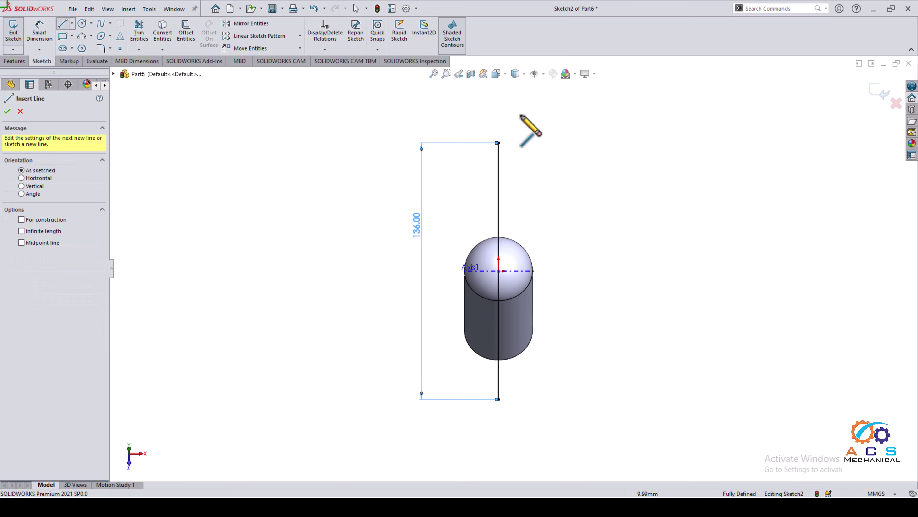
{"action": "left_click", "coordinate": [499, 142]}
{"action": "left_click", "coordinate": [571, 142]}
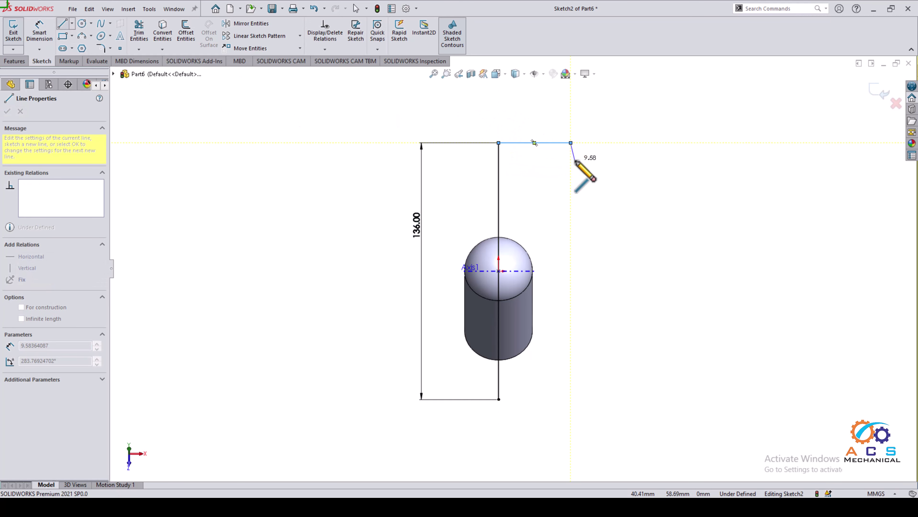
{"action": "right_click", "coordinate": [577, 161]}
{"action": "left_click", "coordinate": [615, 179]}
{"action": "left_click", "coordinate": [499, 399]}
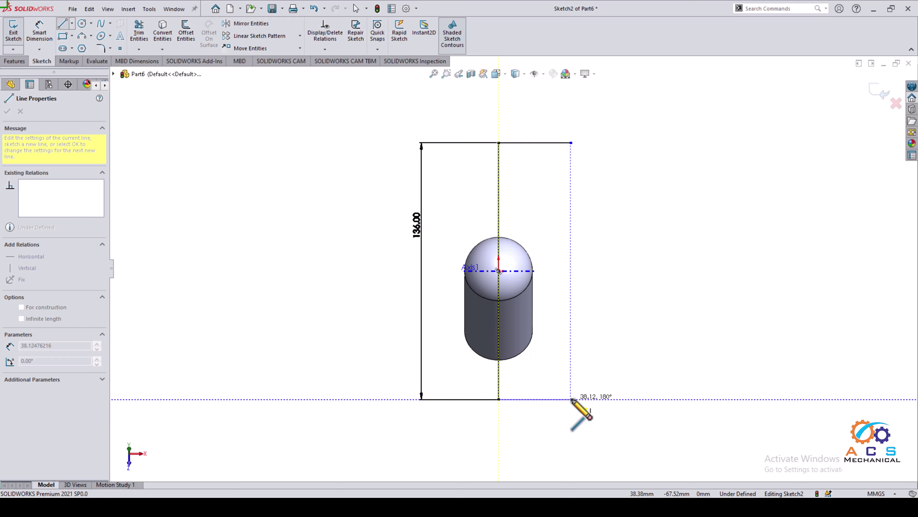
{"action": "left_click", "coordinate": [571, 399]}
{"action": "right_click", "coordinate": [645, 293]}
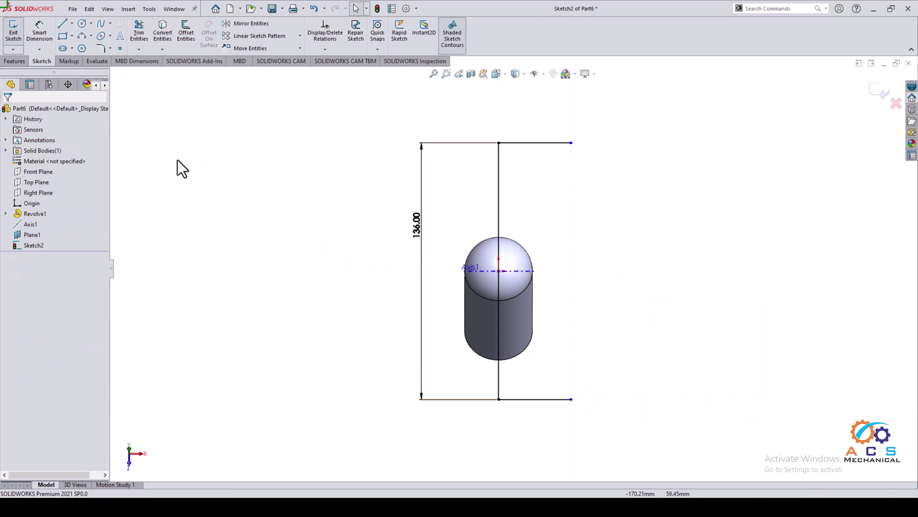
Dimension the upper horizontal line to 36 mm, checking the length in the reference drawing 26.jpg.
{"action": "left_click", "coordinate": [40, 33]}
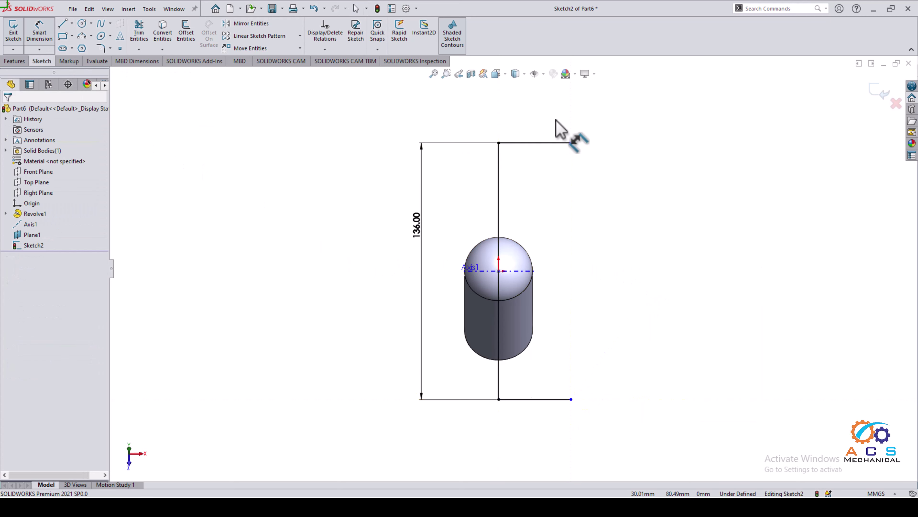
{"action": "left_click", "coordinate": [542, 142]}
{"action": "left_click", "coordinate": [538, 124]}
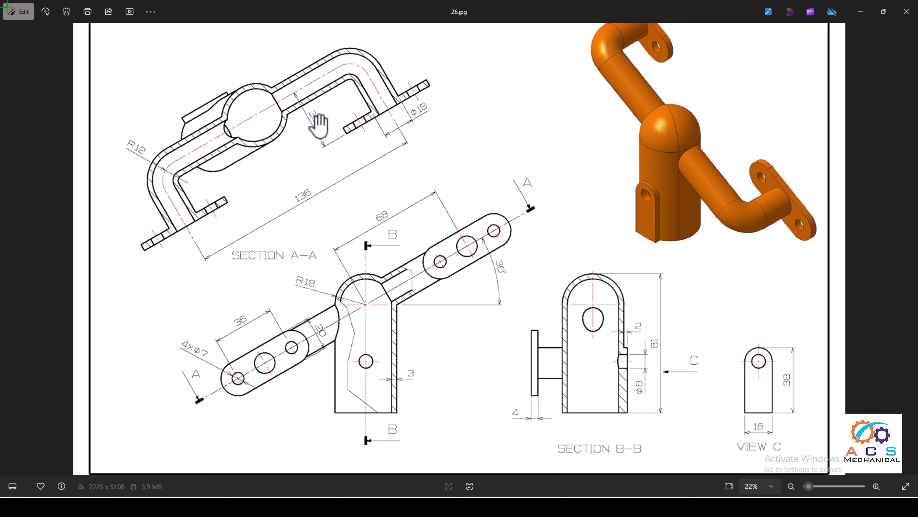
{"action": "key", "text": "alt+Tab"}
{"action": "left_click", "coordinate": [535, 142]}
{"action": "left_click", "coordinate": [535, 117]}
{"action": "type", "text": "36"}
{"action": "key", "text": "Return"}
{"action": "key", "text": "Escape"}
Add a Vertical relation between the free ends of the two horizontal lines.
{"action": "left_click", "coordinate": [566, 142]}
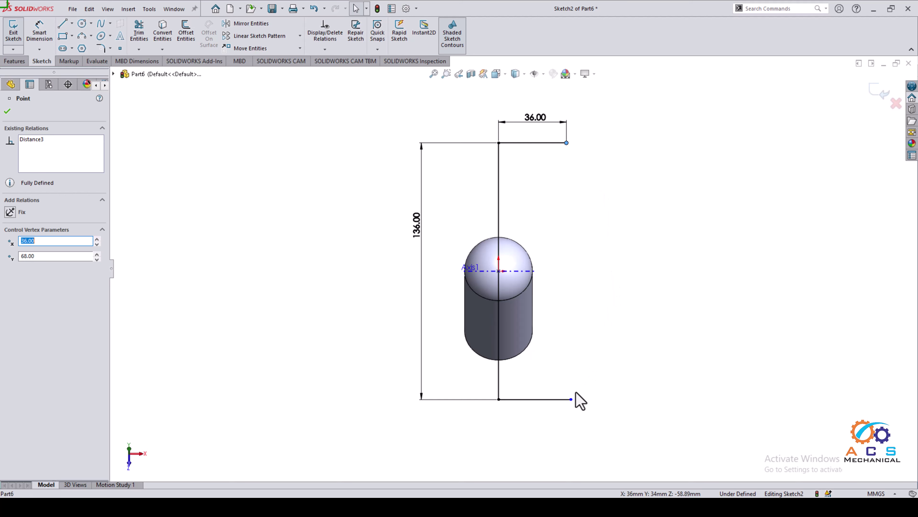
{"action": "left_click", "coordinate": [571, 399], "text": "ctrl"}
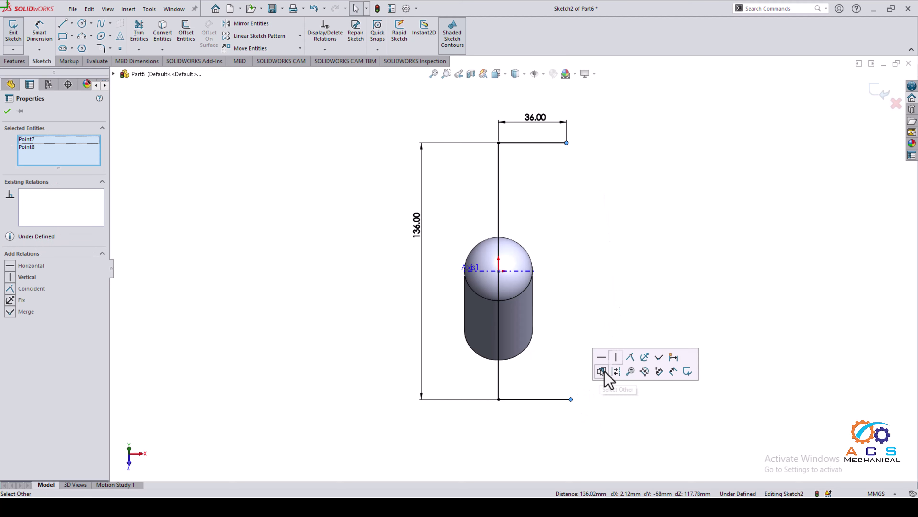
{"action": "left_click", "coordinate": [616, 359]}
Round both corners of the path with 12 mm sketch fillets as in the reference drawing, and exit the sketch.
{"action": "left_click", "coordinate": [101, 48]}
{"action": "left_click", "coordinate": [539, 508]}
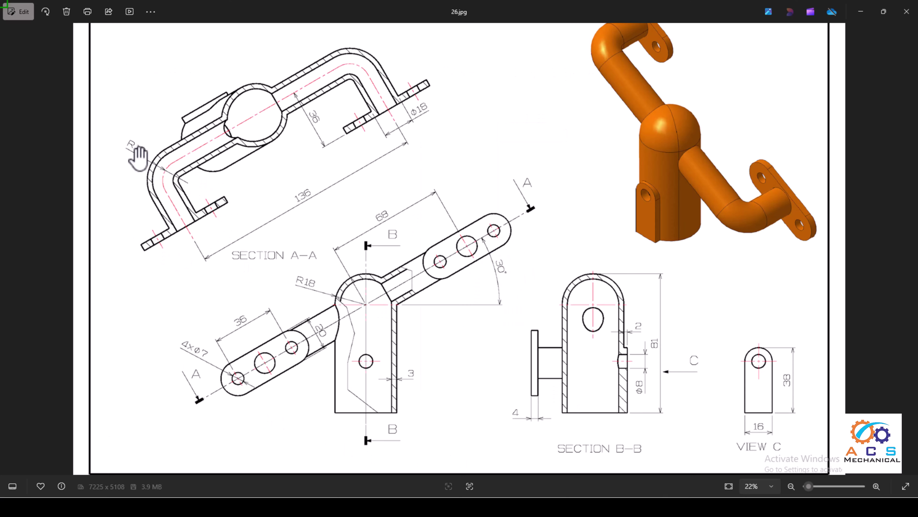
{"action": "left_click", "coordinate": [861, 11]}
{"action": "left_click", "coordinate": [303, 168]}
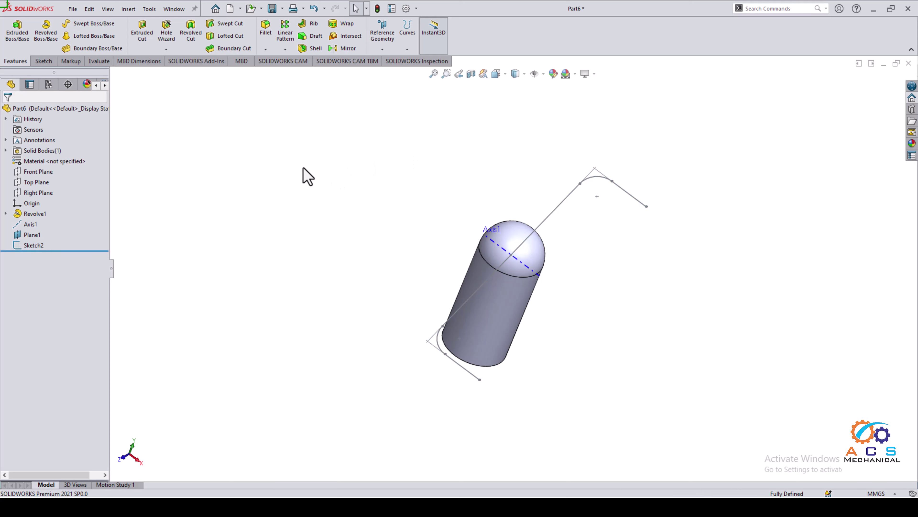
Sweep an 18 mm diameter circular profile along the bent path to form both solid arms, taking the diameter from the reference drawing.
{"action": "left_click", "coordinate": [94, 26]}
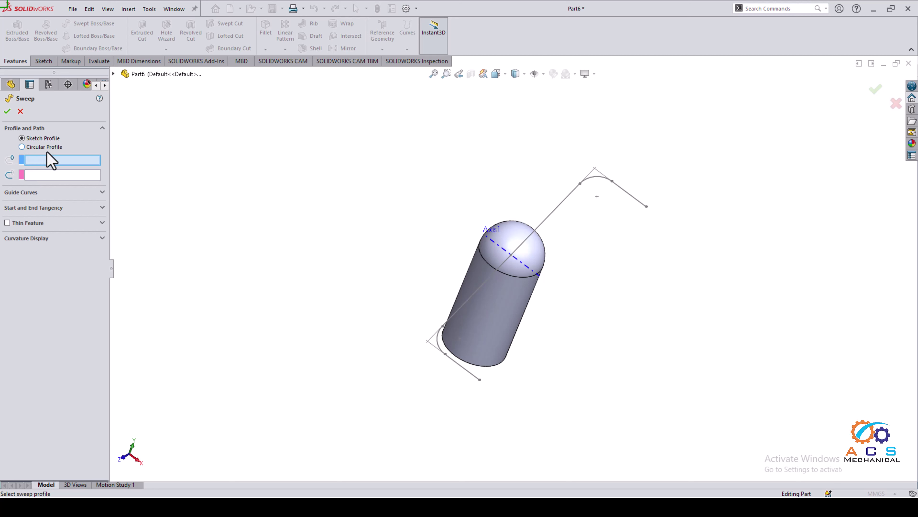
{"action": "left_click", "coordinate": [35, 148]}
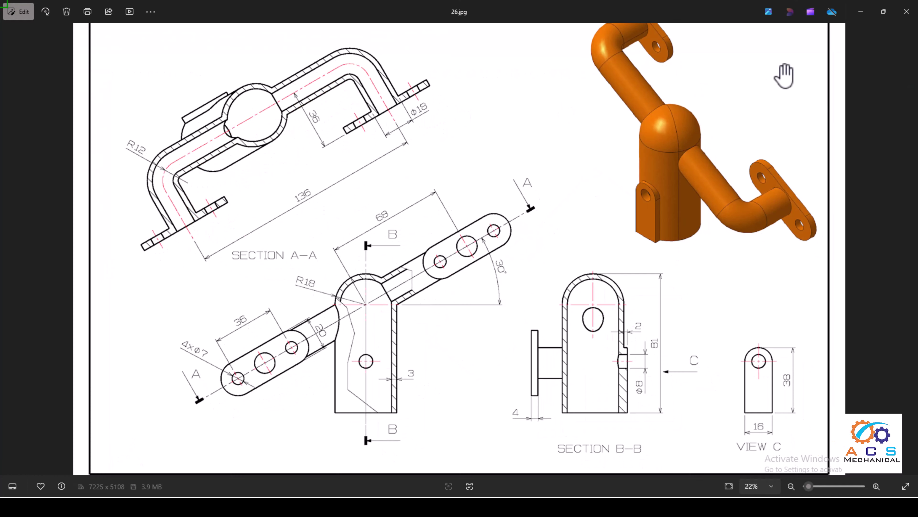
{"action": "left_click", "coordinate": [861, 14]}
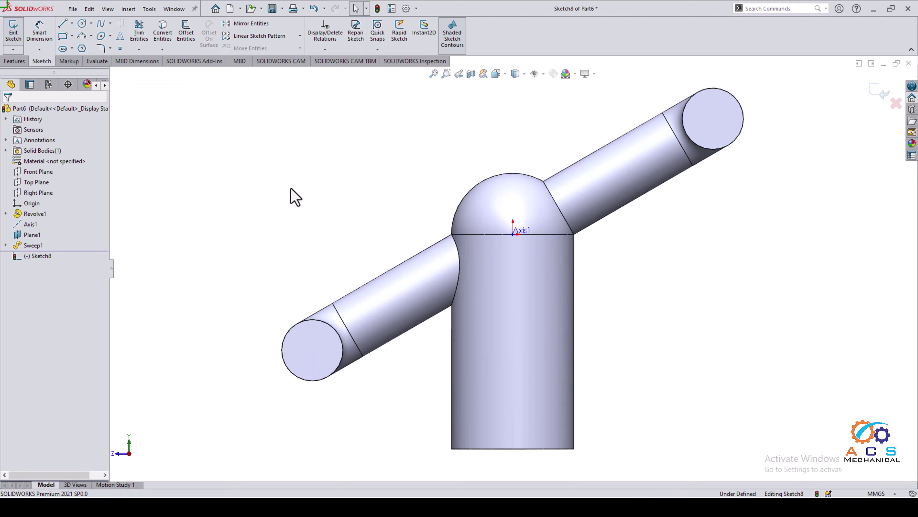
Sketch a centerpoint straight slot centred on the upper arm's end face along the arm, about 38 mm between centres and 20 mm wide.
{"action": "left_click", "coordinate": [71, 49]}
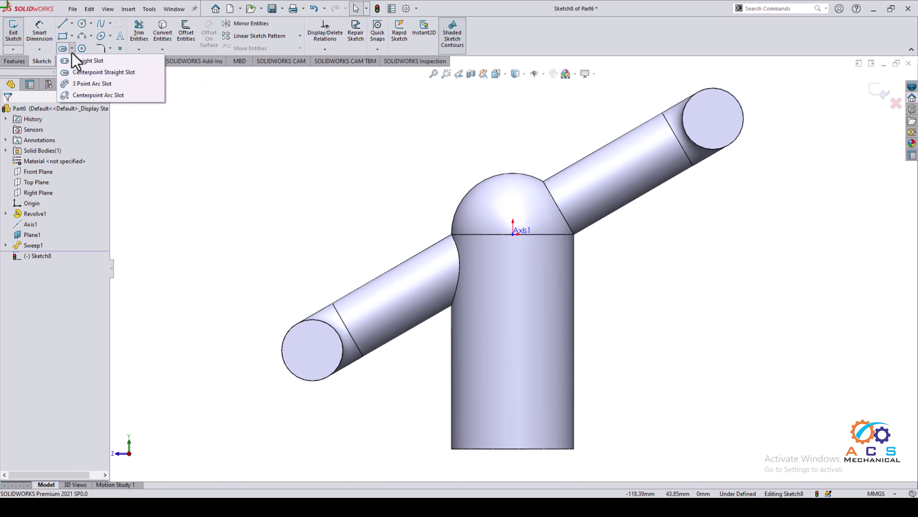
{"action": "left_click", "coordinate": [104, 72]}
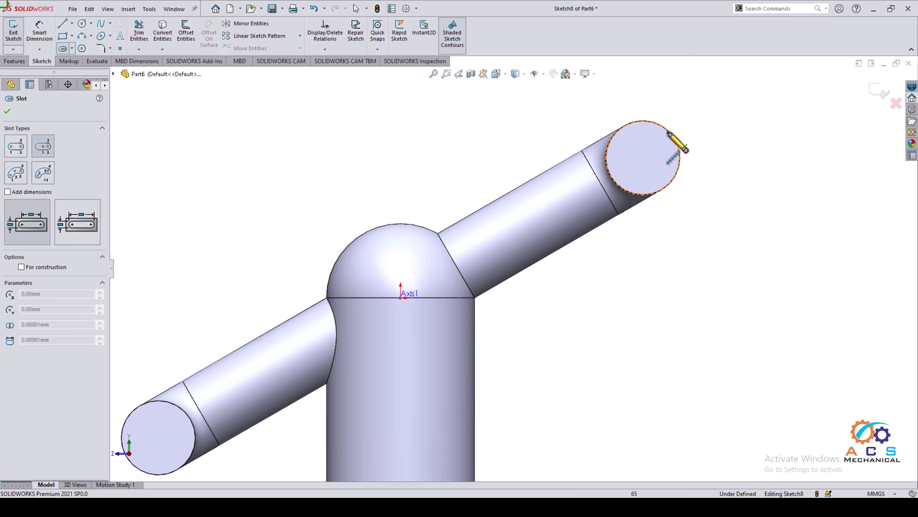
{"action": "left_click", "coordinate": [643, 158]}
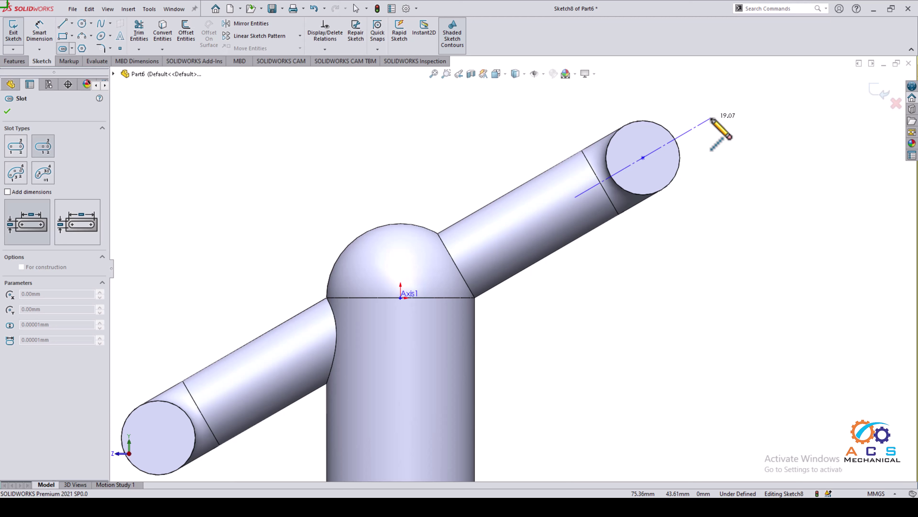
{"action": "left_click", "coordinate": [711, 119]}
{"action": "right_click", "coordinate": [749, 202]}
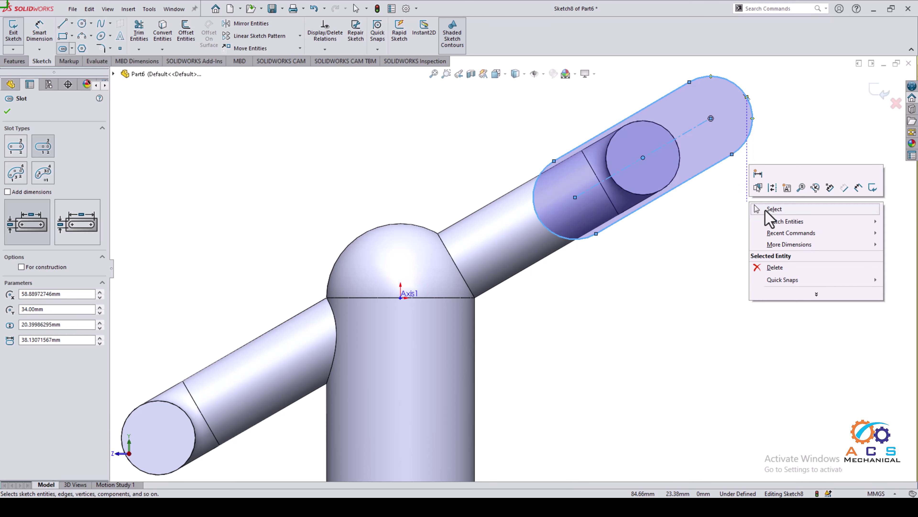
Dimension the slot's centre-to-centre length as 36 mm.
{"action": "left_click", "coordinate": [768, 207]}
{"action": "key", "text": "z"}
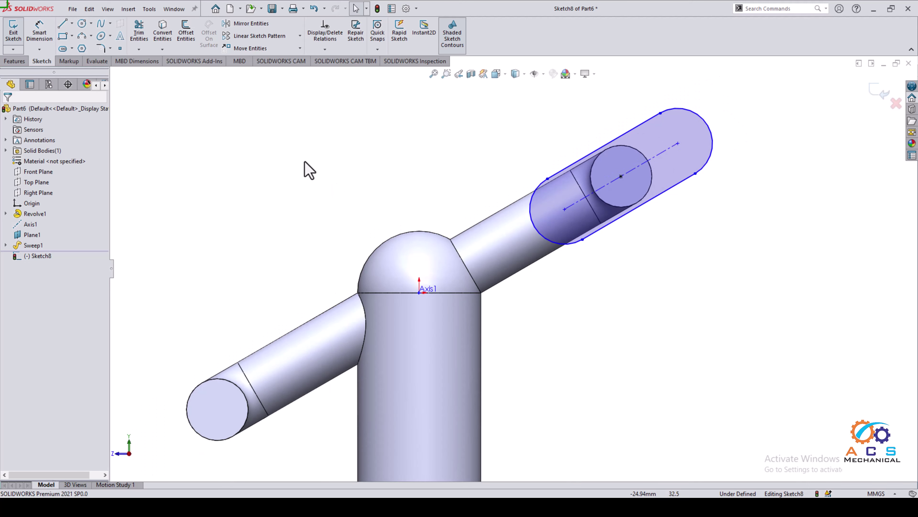
{"action": "left_click", "coordinate": [39, 32]}
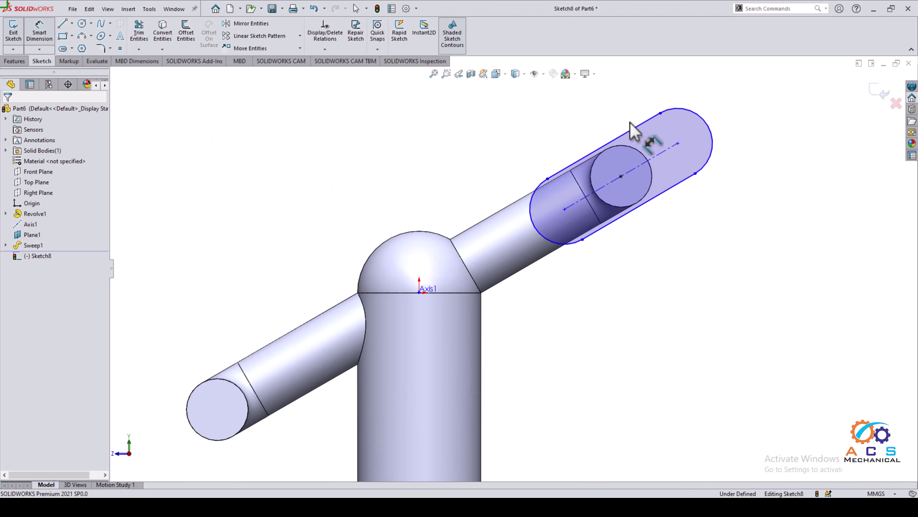
{"action": "left_click", "coordinate": [658, 154]}
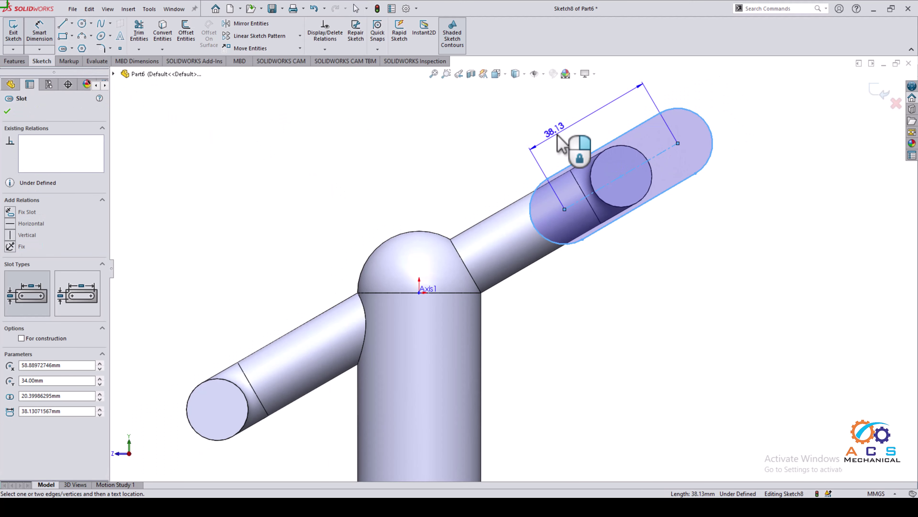
{"action": "left_click", "coordinate": [557, 143]}
{"action": "double_click", "coordinate": [554, 130]}
{"action": "type", "text": "36"}
{"action": "key", "text": "Return"}
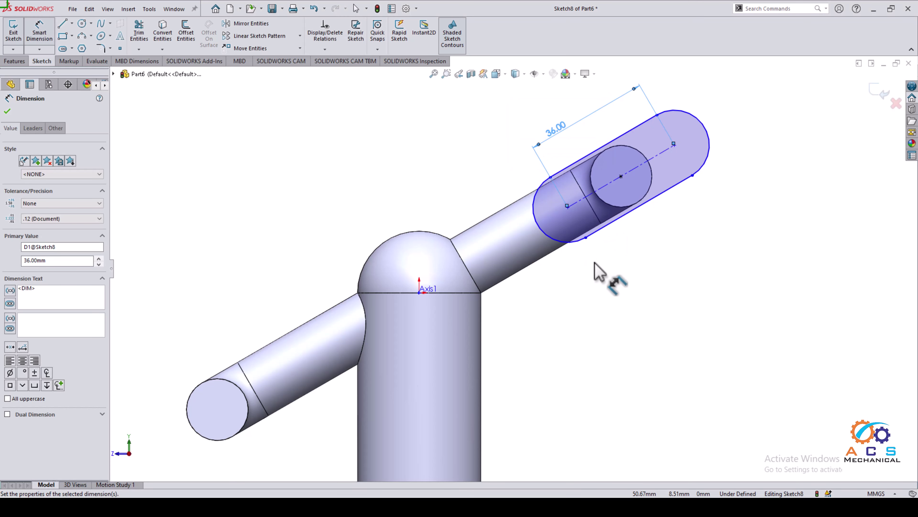
Dimension the slot's overall width as 20 mm, taking the value from the reference drawing 26.jpg.
{"action": "left_click", "coordinate": [609, 148]}
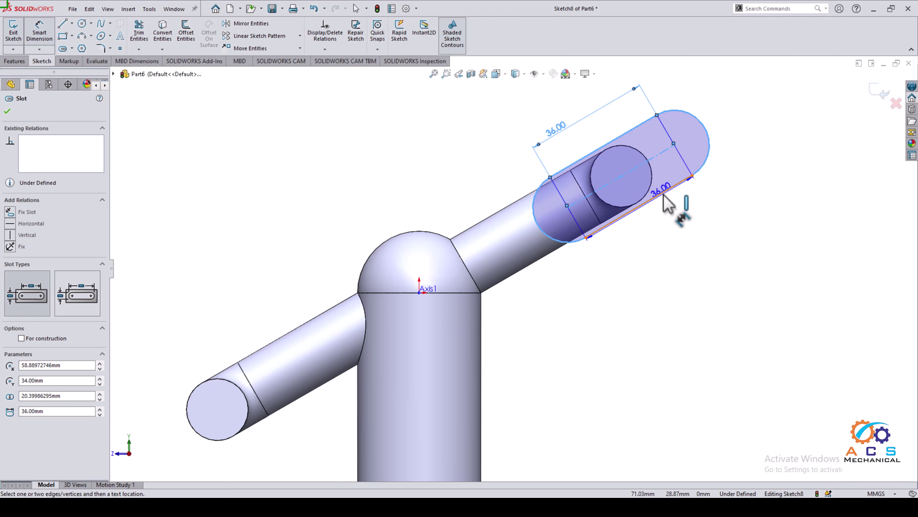
{"action": "left_click", "coordinate": [747, 155]}
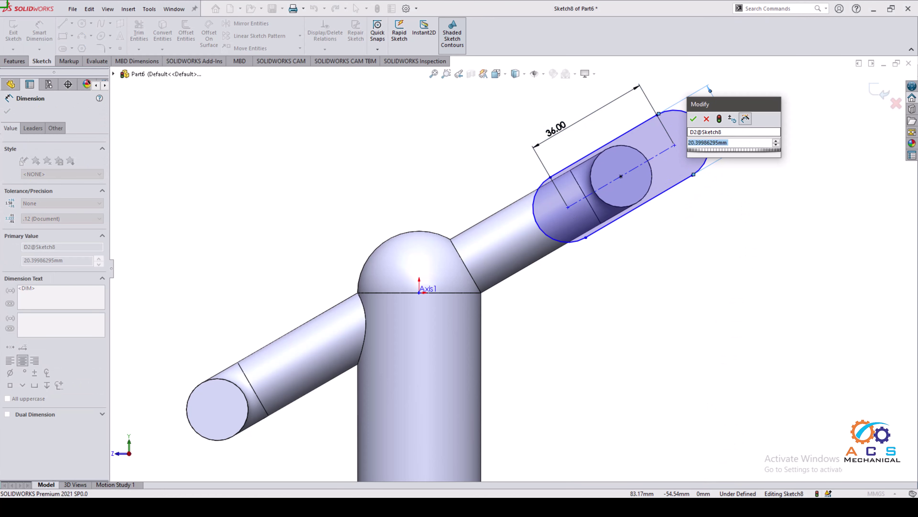
{"action": "left_click", "coordinate": [661, 506]}
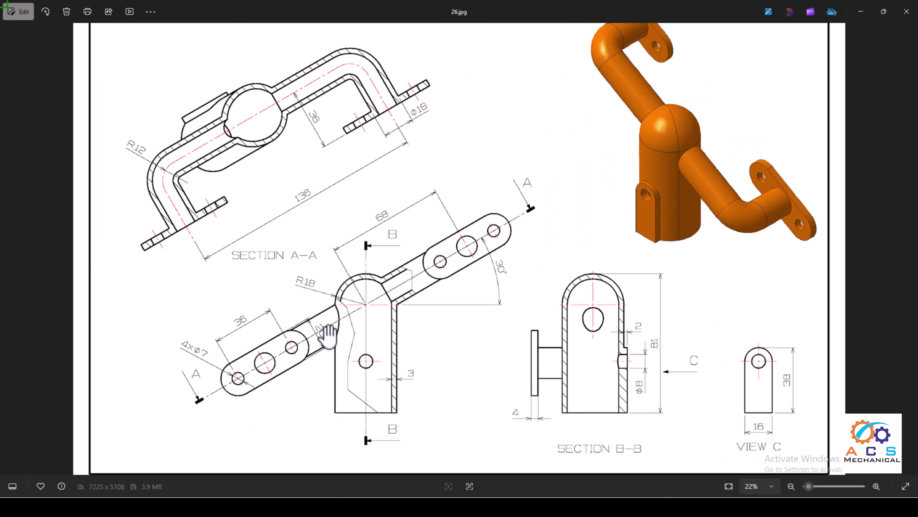
{"action": "left_click", "coordinate": [661, 506]}
{"action": "type", "text": "20"}
{"action": "key", "text": "Return"}
{"action": "right_click", "coordinate": [718, 244]}
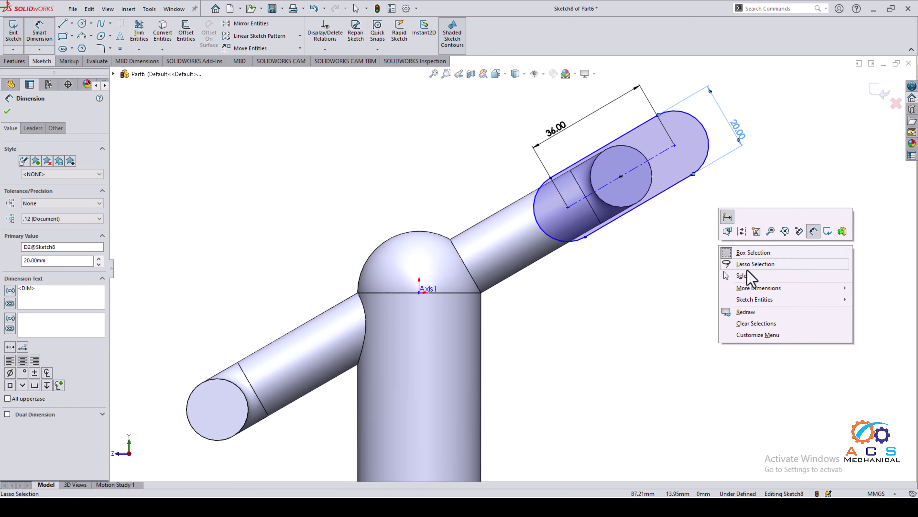
{"action": "left_click", "coordinate": [803, 275]}
{"action": "scroll", "coordinate": [600, 164], "scroll_direction": "down", "scroll_amount": 1}
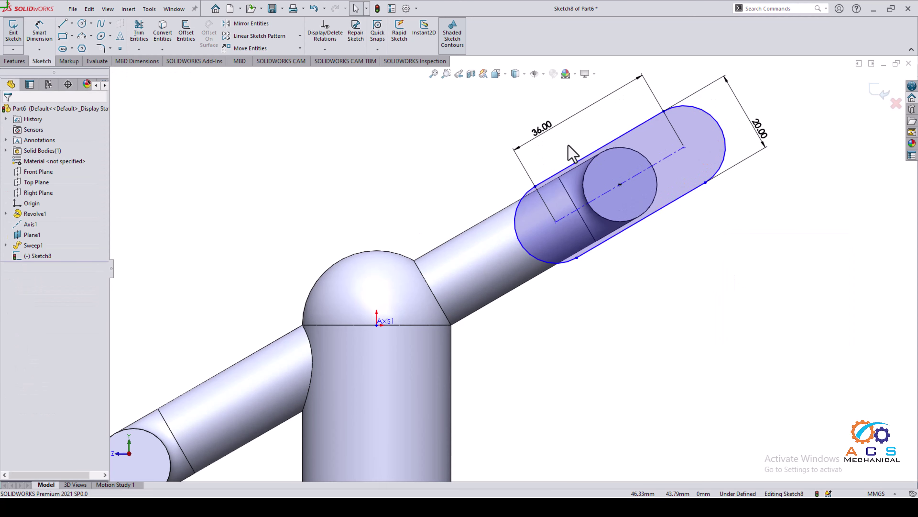
Make the slot's straight side parallel to the silhouette edge of the upper arm.
{"action": "left_click", "coordinate": [583, 160]}
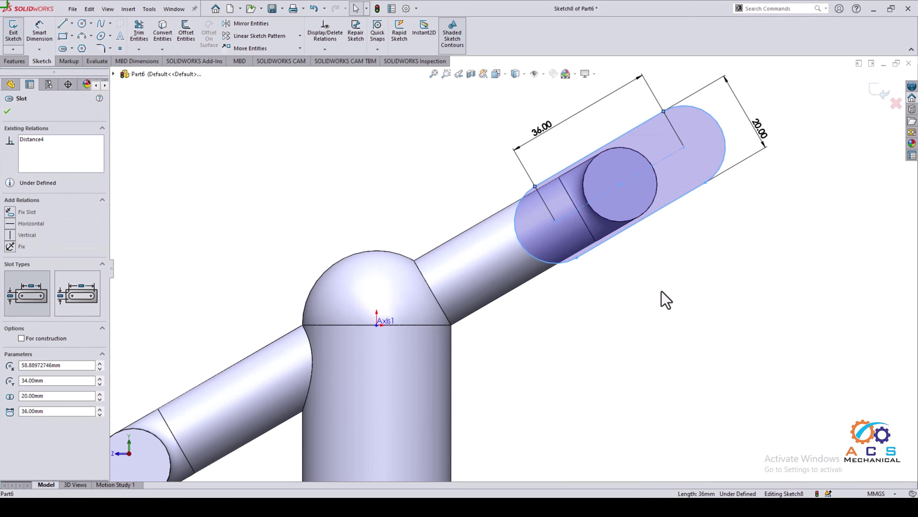
{"action": "left_click", "coordinate": [490, 217], "text": "ctrl"}
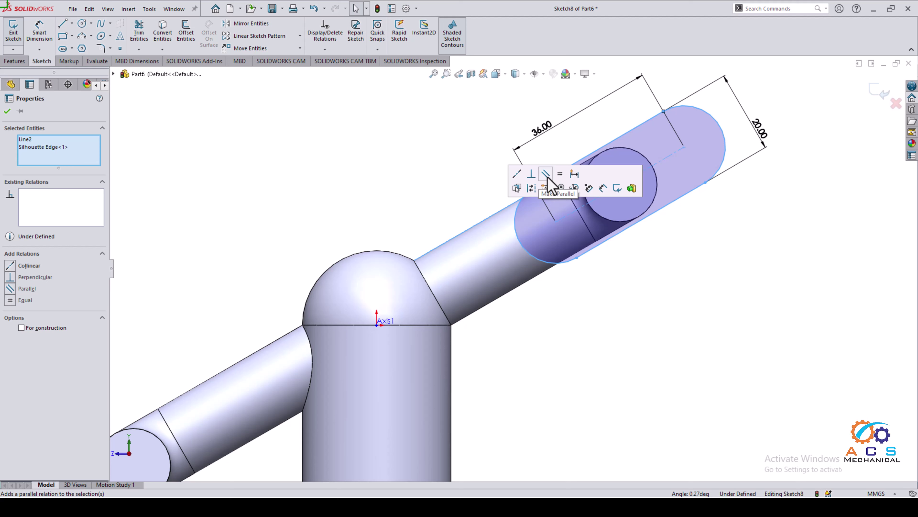
{"action": "left_click", "coordinate": [546, 174]}
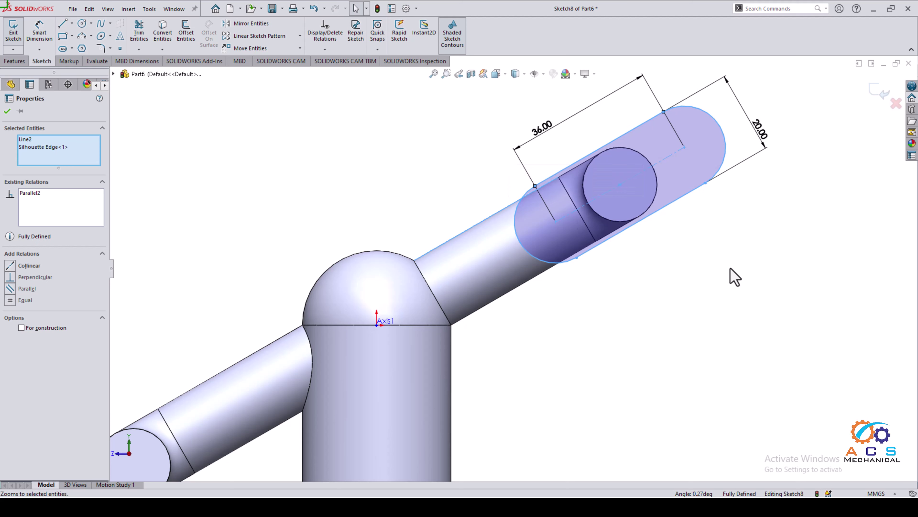
{"action": "left_click", "coordinate": [727, 269]}
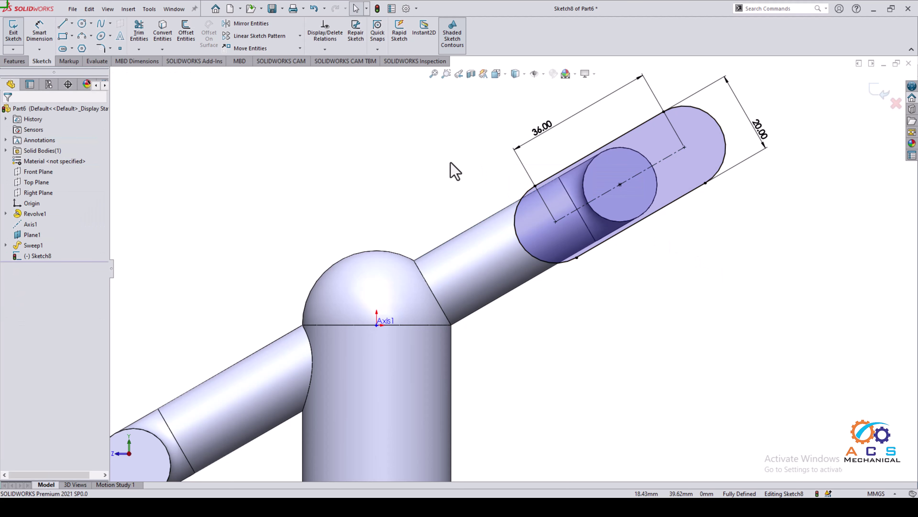
Sketch a circle about 8 mm in diameter on each of the slot's two end centre points.
{"action": "left_click", "coordinate": [84, 28]}
{"action": "left_click", "coordinate": [684, 147]}
{"action": "left_click", "coordinate": [698, 156]}
{"action": "left_click", "coordinate": [556, 221]}
{"action": "left_click", "coordinate": [570, 231]}
Set the inner circle's diameter to 7 mm as in the reference drawing and make both circles equal.
{"action": "left_click", "coordinate": [39, 31]}
{"action": "left_click", "coordinate": [562, 238]}
{"action": "left_click", "coordinate": [633, 301]}
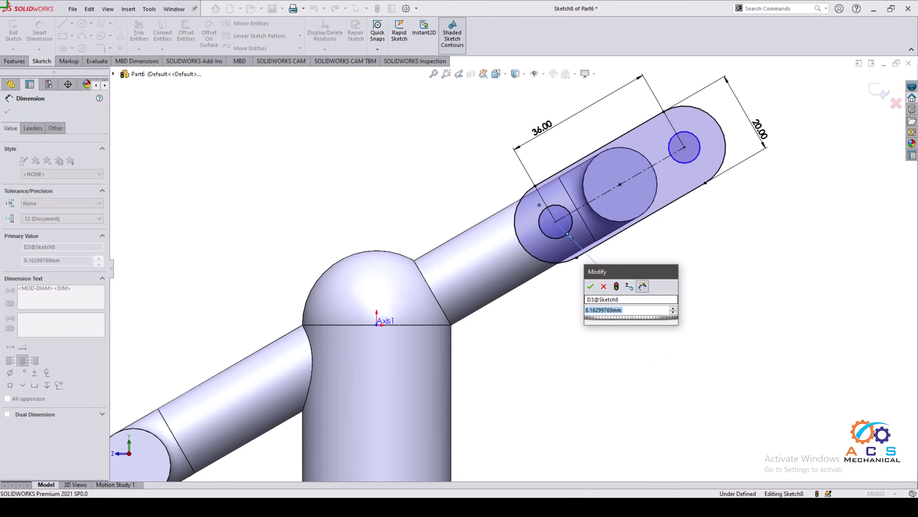
{"action": "key", "text": "alt+Tab"}
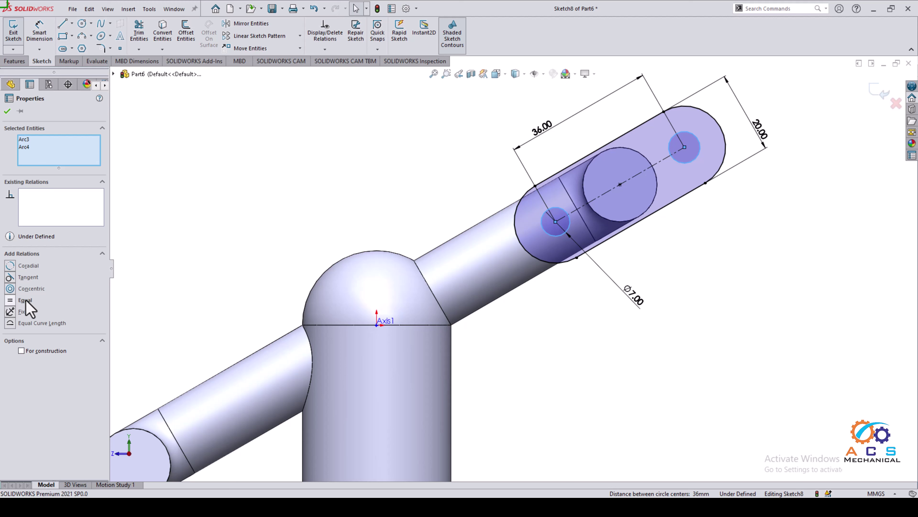
{"action": "left_click", "coordinate": [56, 305]}
{"action": "left_click", "coordinate": [636, 304]}
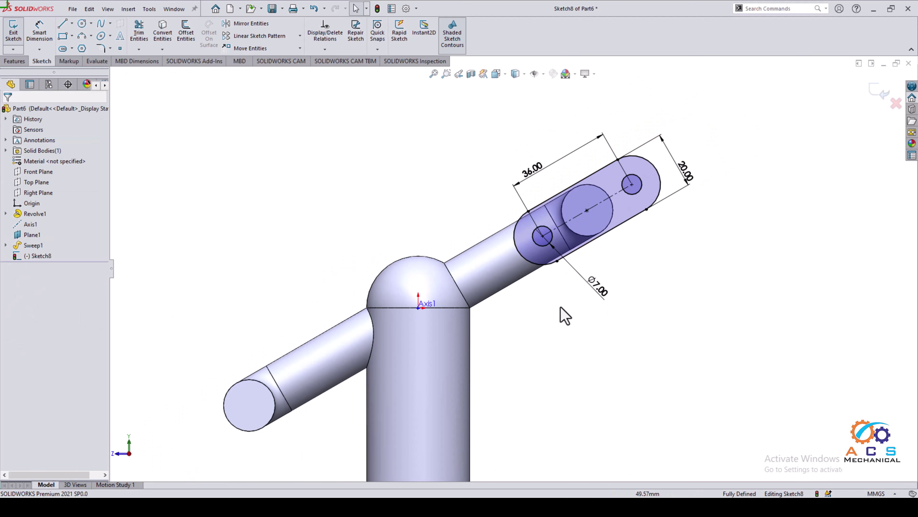
Copy the slot and its two hole circles from the upper arm's end-face centre to the lower arm's end-face centre.
{"action": "left_click", "coordinate": [300, 48]}
{"action": "left_click", "coordinate": [262, 72]}
{"action": "left_click_drag", "start_coordinate": [494, 125], "coordinate": [710, 311]}
{"action": "left_click", "coordinate": [587, 210]}
{"action": "left_click", "coordinate": [249, 405]}
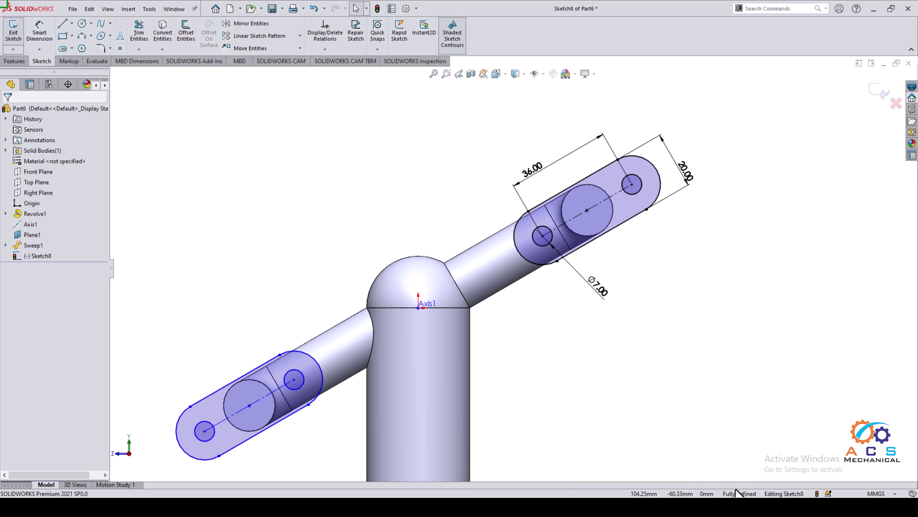
{"action": "scroll", "coordinate": [513, 286], "scroll_direction": "up", "scroll_amount": 1}
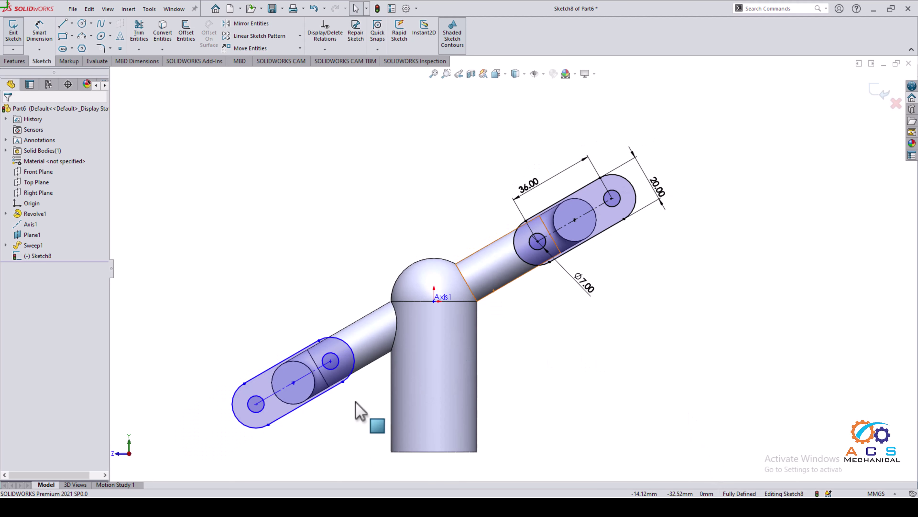
{"action": "scroll", "coordinate": [306, 394], "scroll_direction": "down", "scroll_amount": 1}
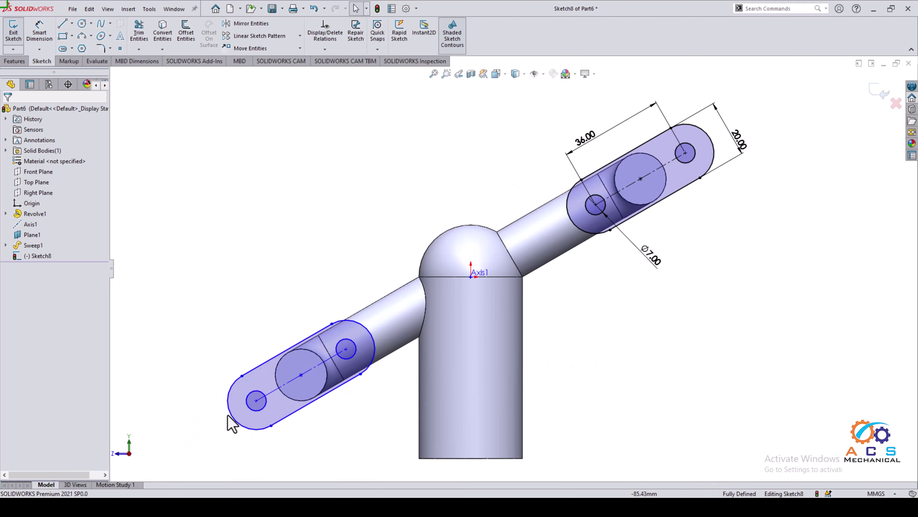
Fully define all entities in the sketch with calculated relations and dimensions, and exit the sketch.
{"action": "left_click", "coordinate": [325, 48]}
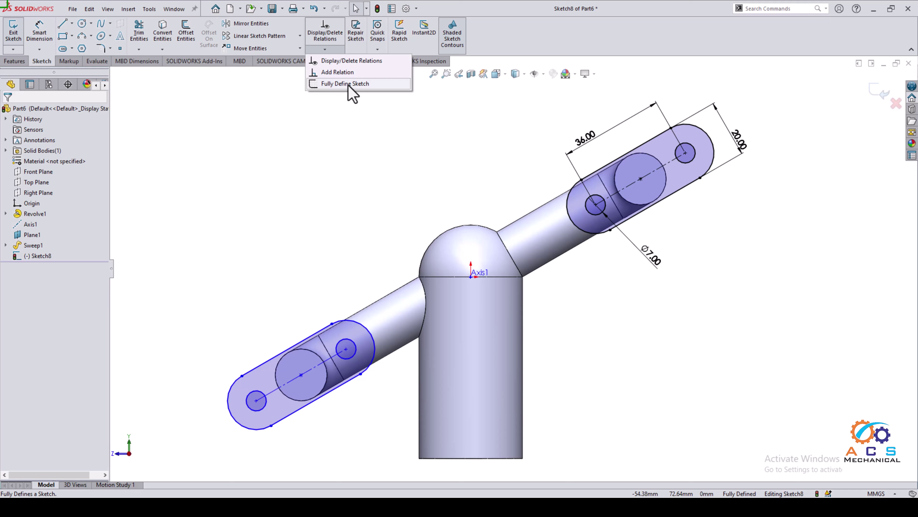
{"action": "left_click", "coordinate": [346, 83]}
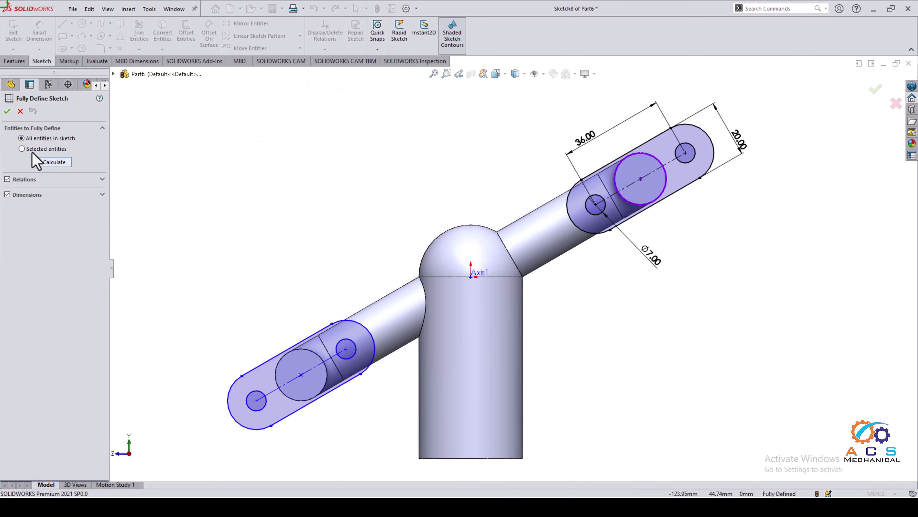
{"action": "left_click", "coordinate": [53, 162]}
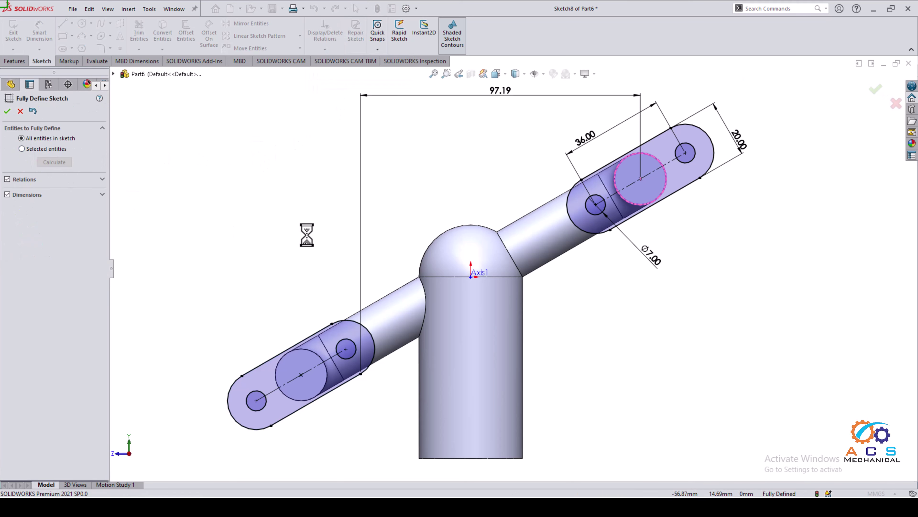
{"action": "left_click", "coordinate": [7, 111]}
{"action": "left_click", "coordinate": [13, 32]}
Extrude the two slot profiles 4 mm blind toward the arms, merged with the body, to form the mounting plates.
{"action": "scroll", "coordinate": [472, 253], "scroll_direction": "up", "scroll_amount": 2}
{"action": "middle_click_drag", "start_coordinate": [445, 283], "coordinate": [557, 320]}
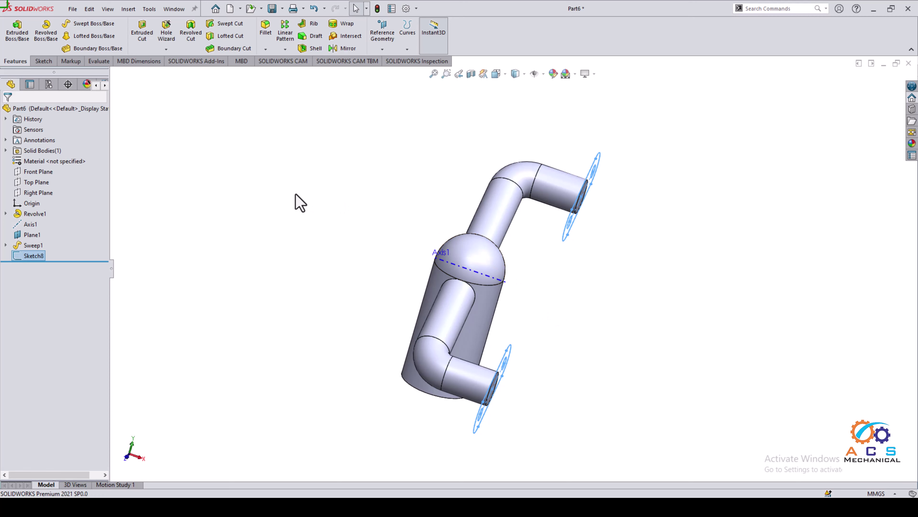
{"action": "left_click", "coordinate": [15, 33]}
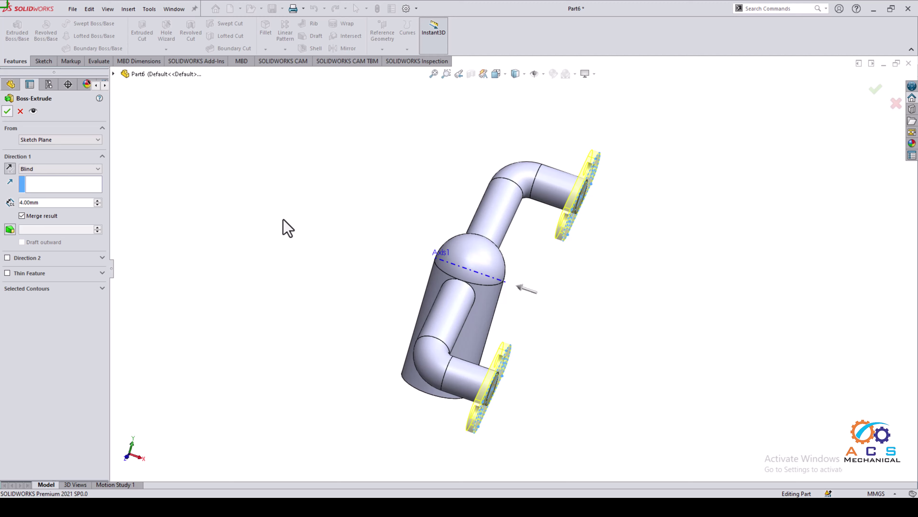
{"action": "key", "text": "Return"}
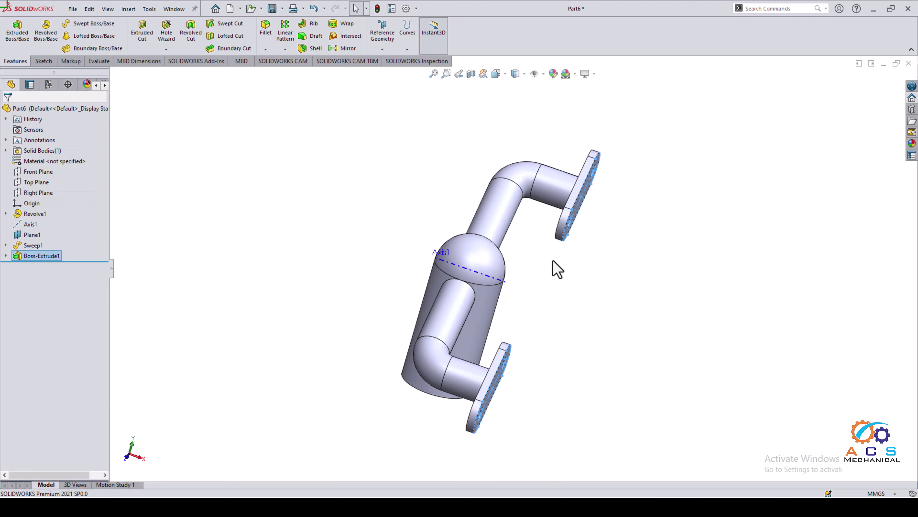
{"action": "middle_click_drag", "start_coordinate": [553, 267], "coordinate": [601, 330]}
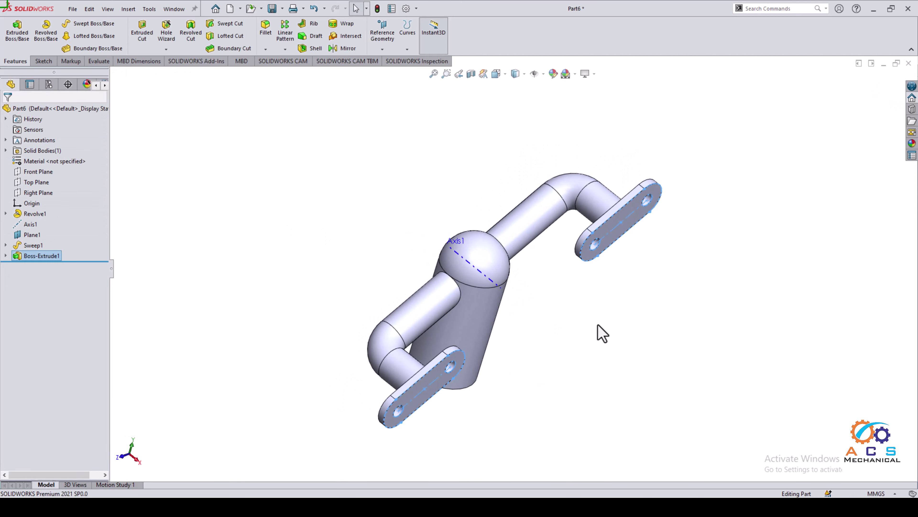
{"action": "left_click", "coordinate": [600, 330]}
{"action": "middle_click_drag", "start_coordinate": [199, 257], "coordinate": [181, 197]}
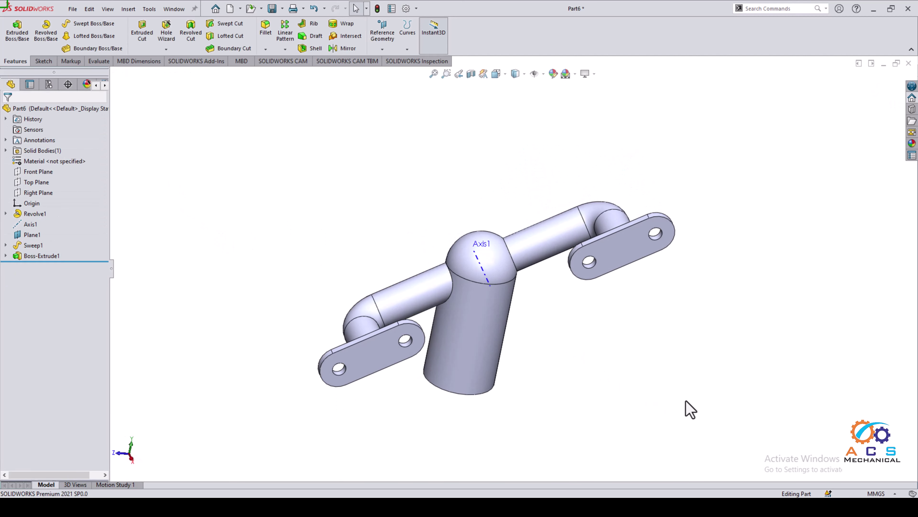
Consult the reference drawing 26.jpg and turn on the display of the planes in the model.
{"action": "left_click", "coordinate": [692, 506]}
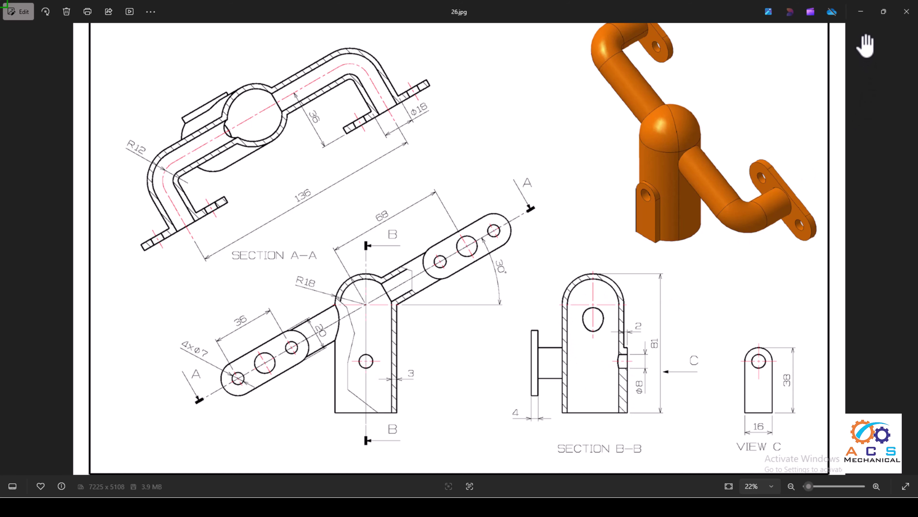
{"action": "left_click", "coordinate": [861, 11]}
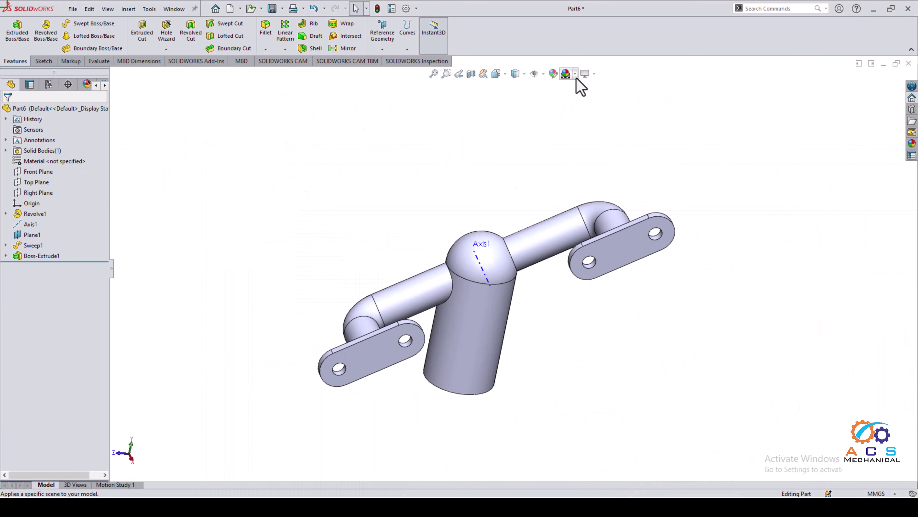
{"action": "left_click", "coordinate": [544, 74]}
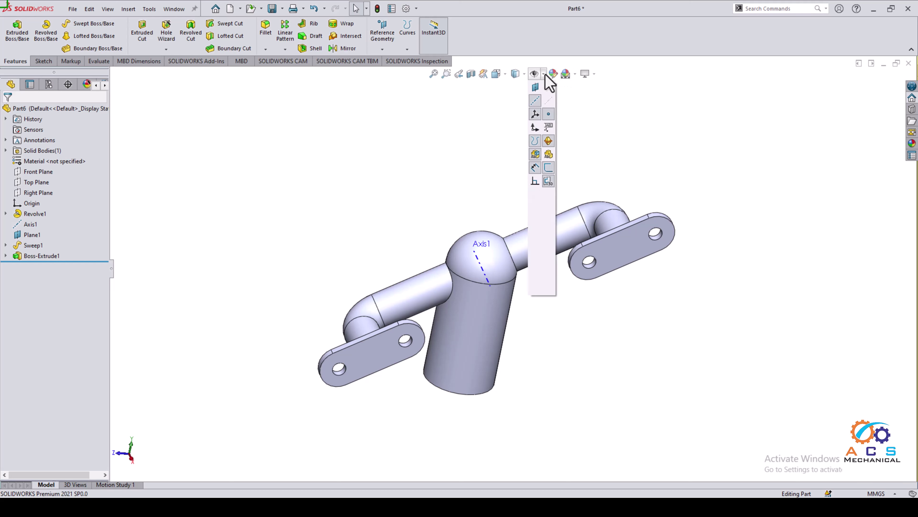
{"action": "left_click", "coordinate": [548, 87]}
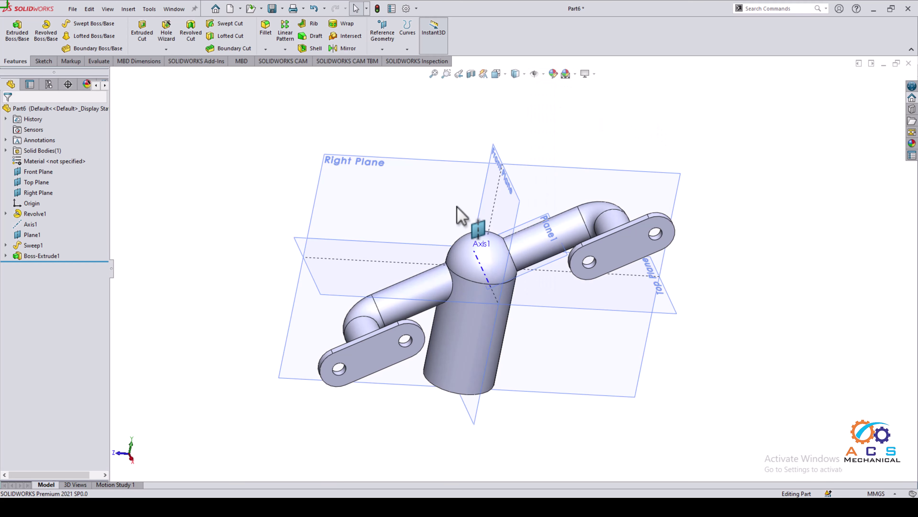
{"action": "middle_click_drag", "start_coordinate": [461, 211], "coordinate": [291, 205]}
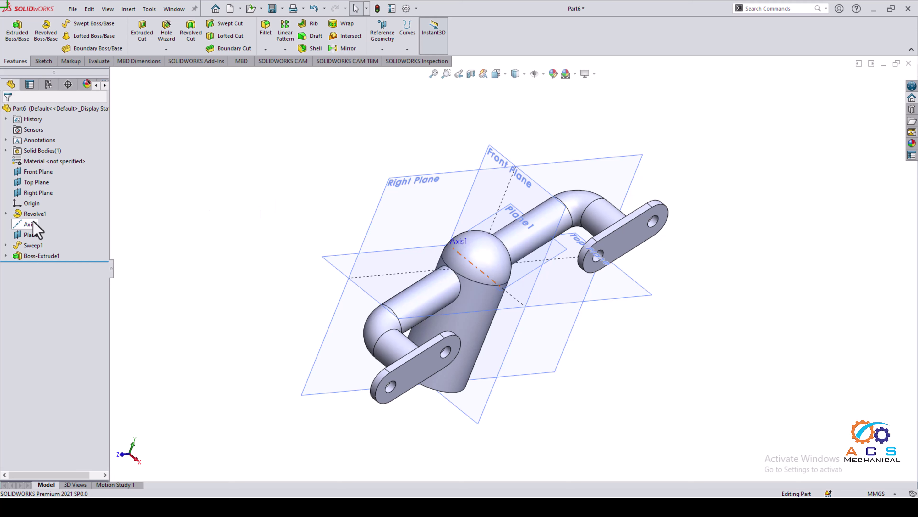
Show Sketch1, the profile sketch of the domed body's revolve.
{"action": "left_click", "coordinate": [6, 213]}
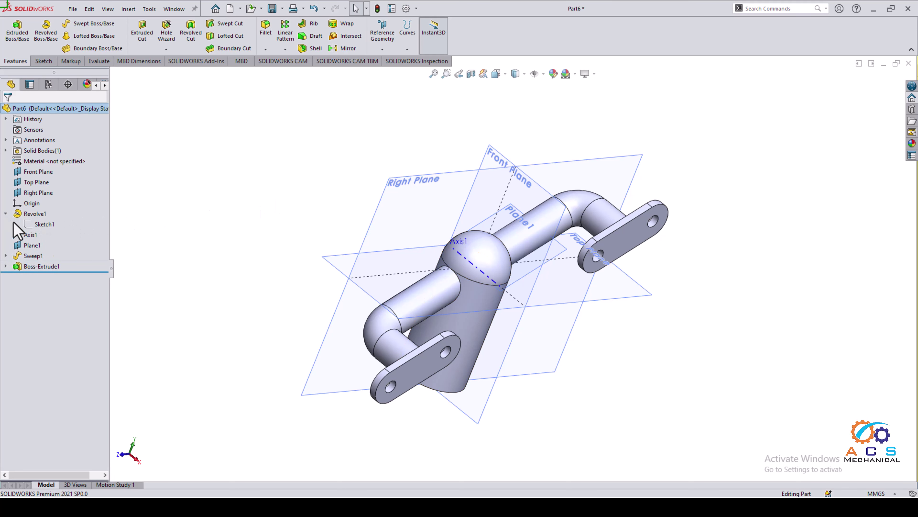
{"action": "right_click", "coordinate": [40, 222]}
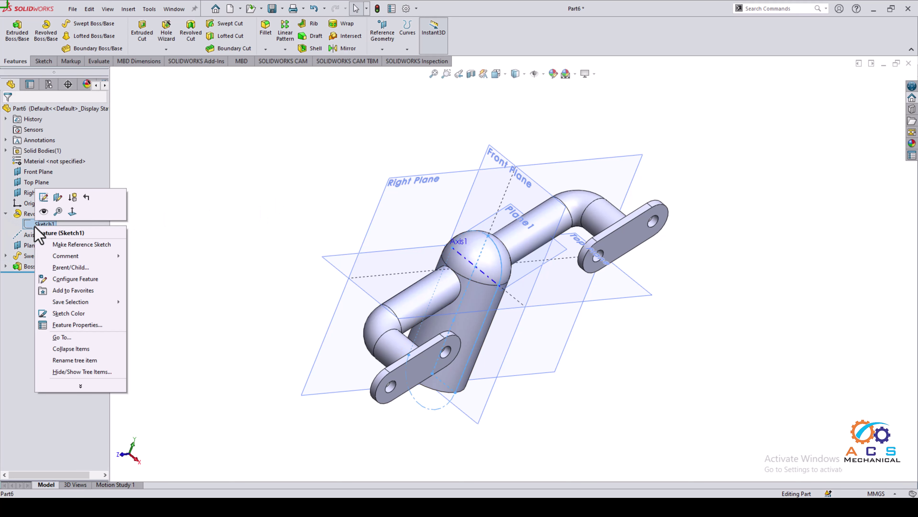
{"action": "left_click", "coordinate": [42, 214]}
Start a sketch on the Front Plane and offset the dome arc and the body's side line 3 mm inward.
{"action": "left_click", "coordinate": [38, 172]}
{"action": "left_click", "coordinate": [46, 154]}
{"action": "left_click", "coordinate": [186, 32]}
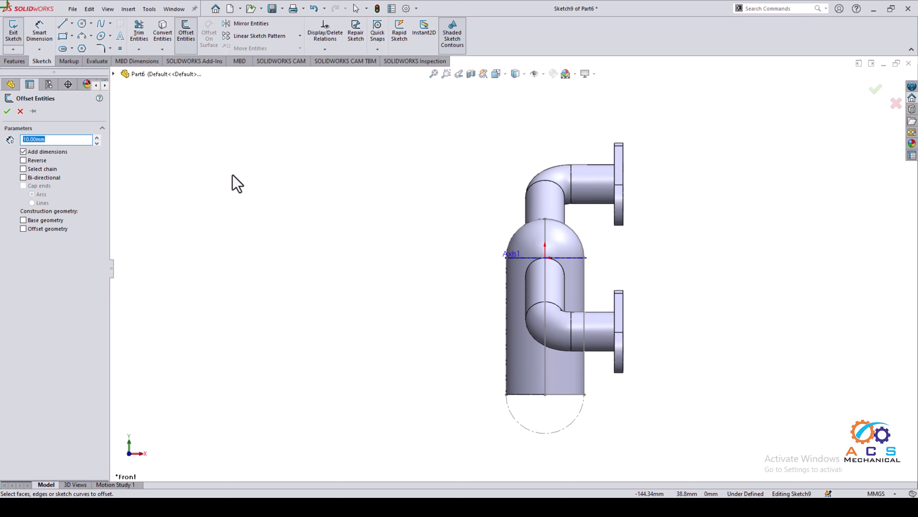
{"action": "type", "text": "3"}
{"action": "key", "text": "Return"}
{"action": "scroll", "coordinate": [599, 231], "scroll_direction": "down", "scroll_amount": 2}
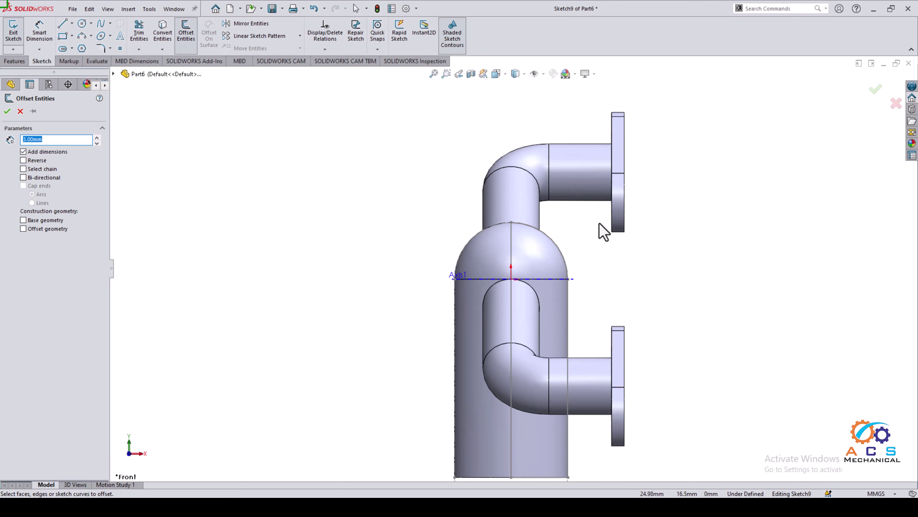
{"action": "left_click", "coordinate": [559, 249]}
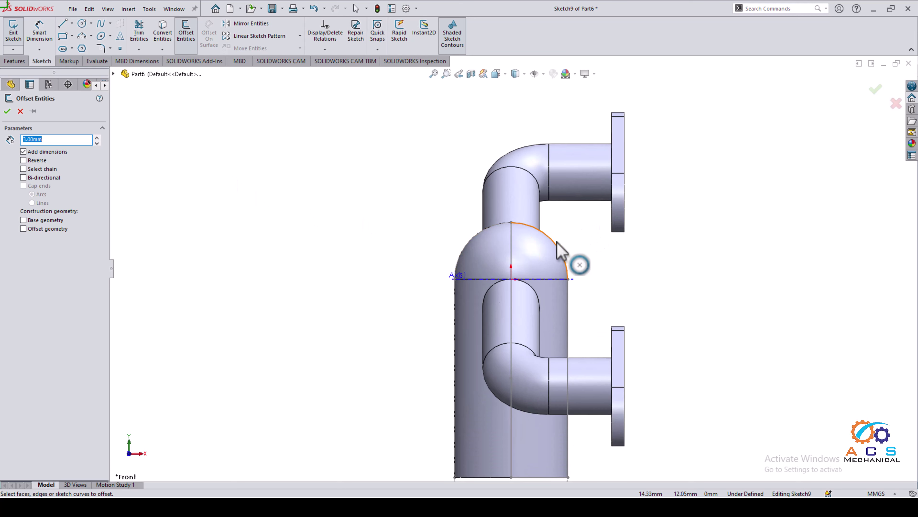
{"action": "left_click", "coordinate": [557, 242]}
{"action": "left_click", "coordinate": [568, 312]}
{"action": "left_click", "coordinate": [23, 160]}
{"action": "left_click", "coordinate": [8, 111]}
Close the offset profile with a vertical line along the body's centre and a horizontal line along its base.
{"action": "scroll", "coordinate": [563, 326], "scroll_direction": "down", "scroll_amount": 1}
{"action": "left_click", "coordinate": [63, 24]}
{"action": "left_click", "coordinate": [500, 127]}
{"action": "left_click", "coordinate": [500, 424]}
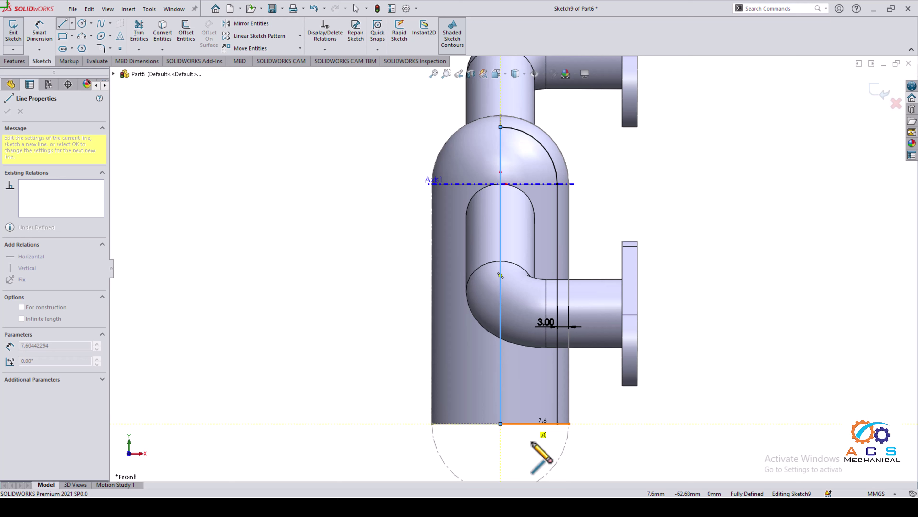
{"action": "left_click", "coordinate": [558, 423]}
{"action": "right_click", "coordinate": [681, 271]}
{"action": "left_click", "coordinate": [691, 278]}
Hollow the domed body with a 360-degree revolved cut of the closed profile about the body's vertical centreline.
{"action": "scroll", "coordinate": [549, 314], "scroll_direction": "up", "scroll_amount": 4}
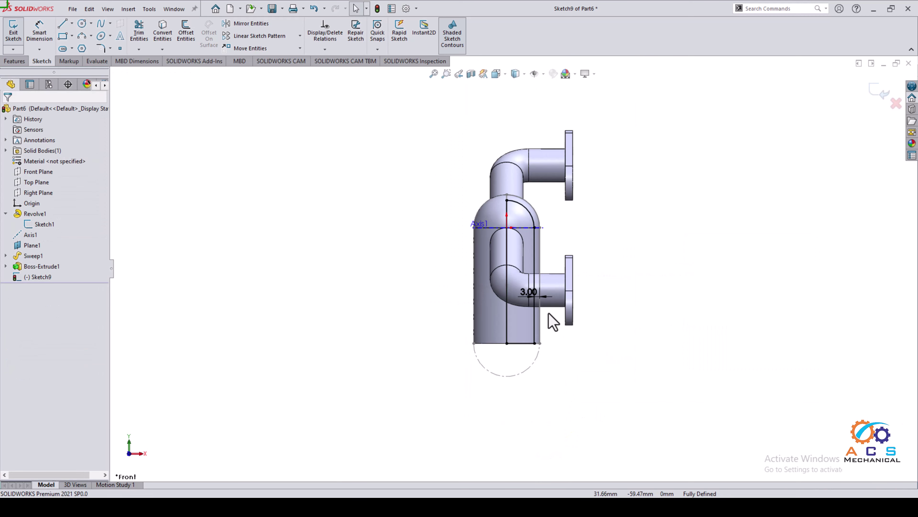
{"action": "mouse_move", "coordinate": [549, 313]}
{"action": "middle_mouse_down"}
{"action": "mouse_move", "coordinate": [605, 343]}
{"action": "mouse_move", "coordinate": [568, 325]}
{"action": "middle_mouse_up"}
{"action": "left_click", "coordinate": [14, 62]}
{"action": "left_click", "coordinate": [191, 35]}
{"action": "scroll", "coordinate": [472, 183], "scroll_direction": "down", "scroll_amount": 2}
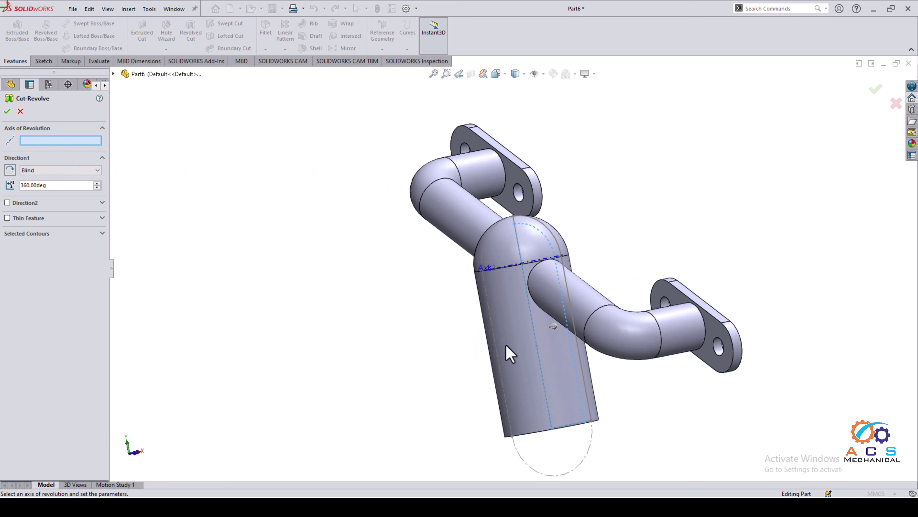
{"action": "left_click", "coordinate": [549, 348]}
{"action": "mouse_move", "coordinate": [539, 328]}
{"action": "middle_mouse_down"}
{"action": "mouse_move", "coordinate": [477, 232]}
{"action": "mouse_move", "coordinate": [482, 160]}
{"action": "mouse_move", "coordinate": [469, 246]}
{"action": "mouse_move", "coordinate": [711, 185]}
{"action": "middle_mouse_up"}
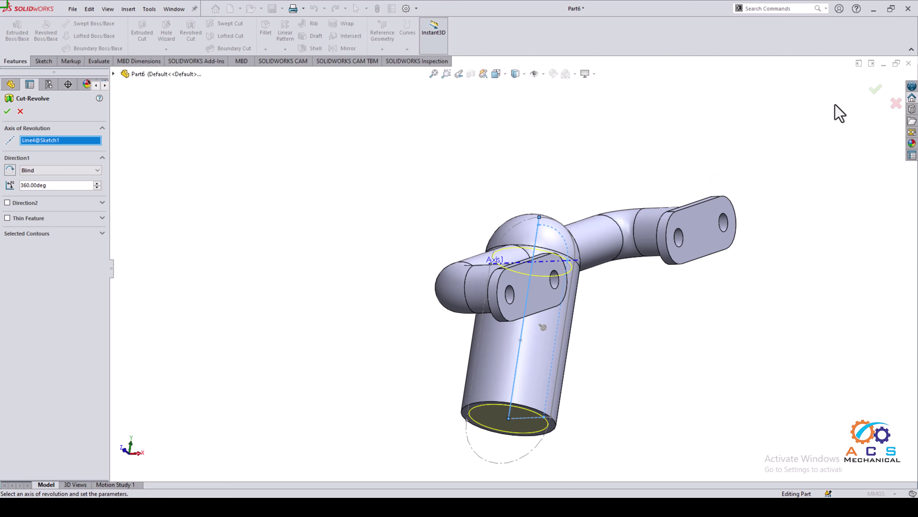
{"action": "left_click", "coordinate": [872, 93]}
{"action": "middle_click_drag", "start_coordinate": [543, 190], "coordinate": [615, 171]}
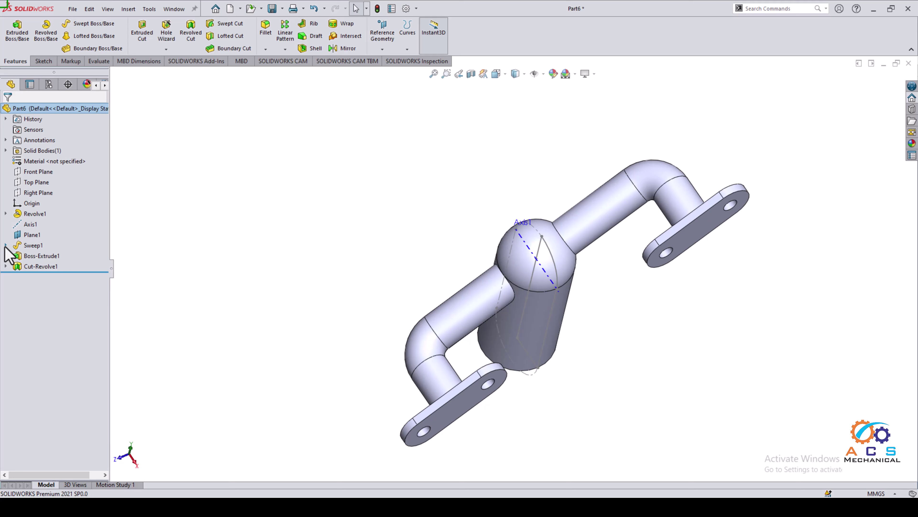
Show Sketch2, the path sketch of the arms' sweep.
{"action": "left_click", "coordinate": [5, 245]}
{"action": "right_click", "coordinate": [50, 255]}
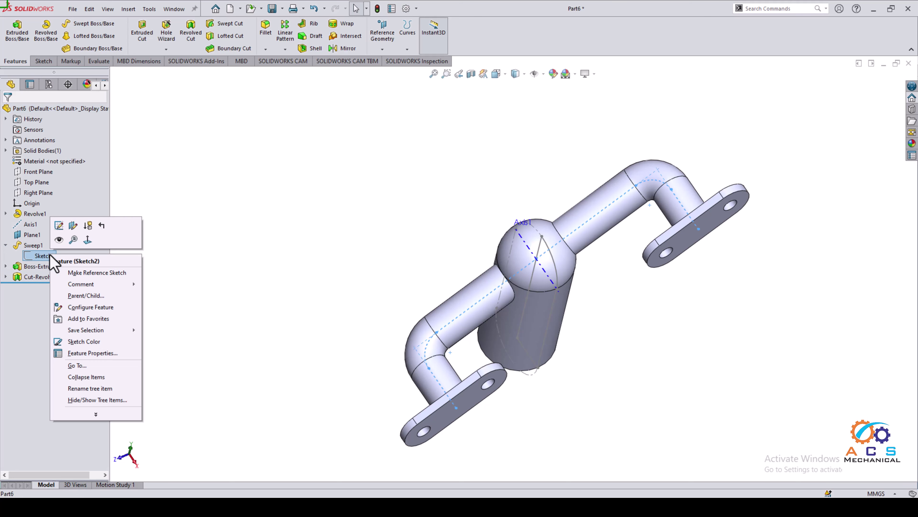
{"action": "left_click", "coordinate": [59, 239]}
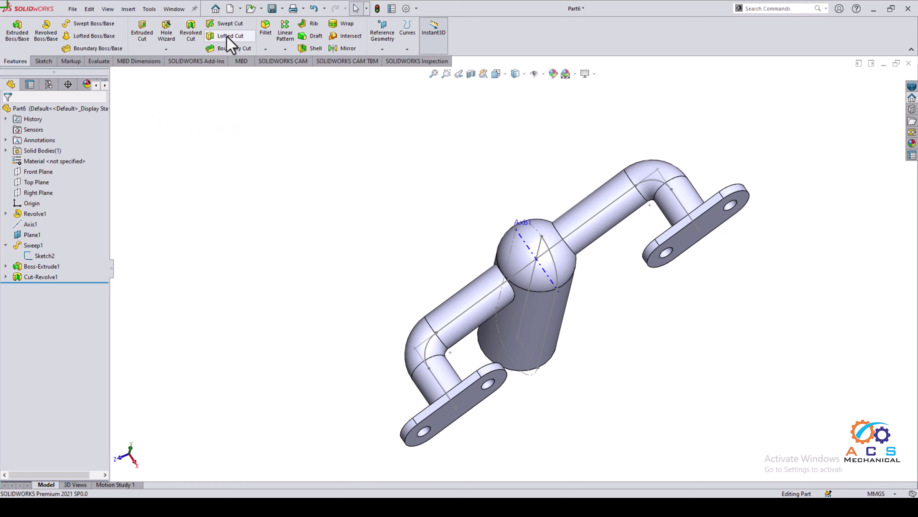
Hollow both arms with a swept cut along Sketch2, using a circular profile 12 mm in diameter per drawing 26.jpg.
{"action": "left_click", "coordinate": [229, 24]}
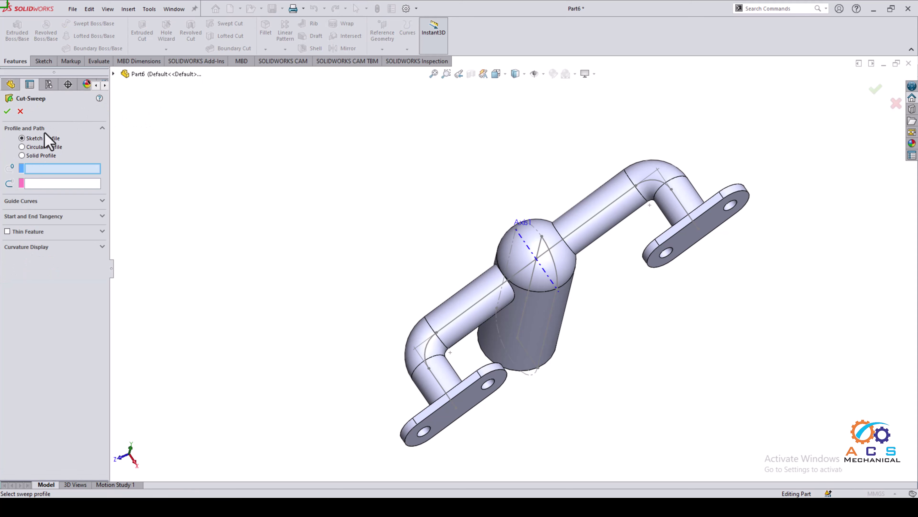
{"action": "left_click", "coordinate": [33, 147]}
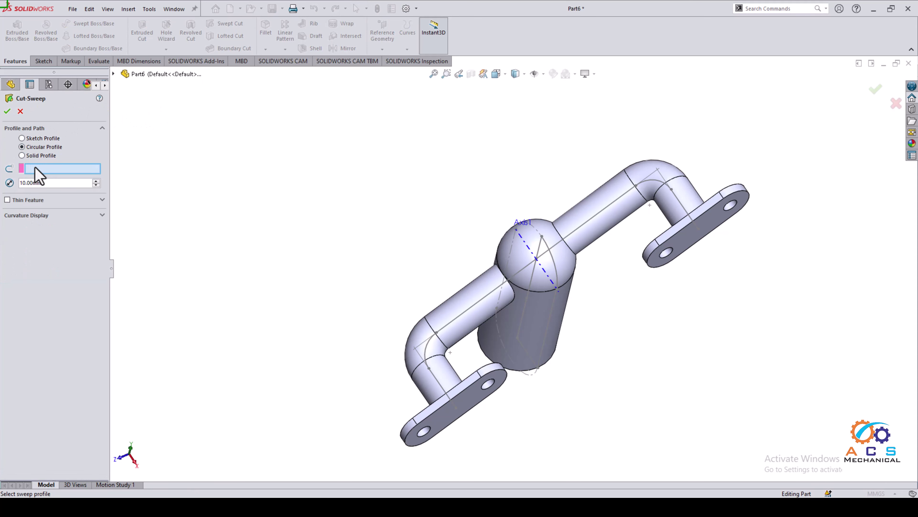
{"action": "middle_click_drag", "start_coordinate": [388, 200], "coordinate": [405, 190]}
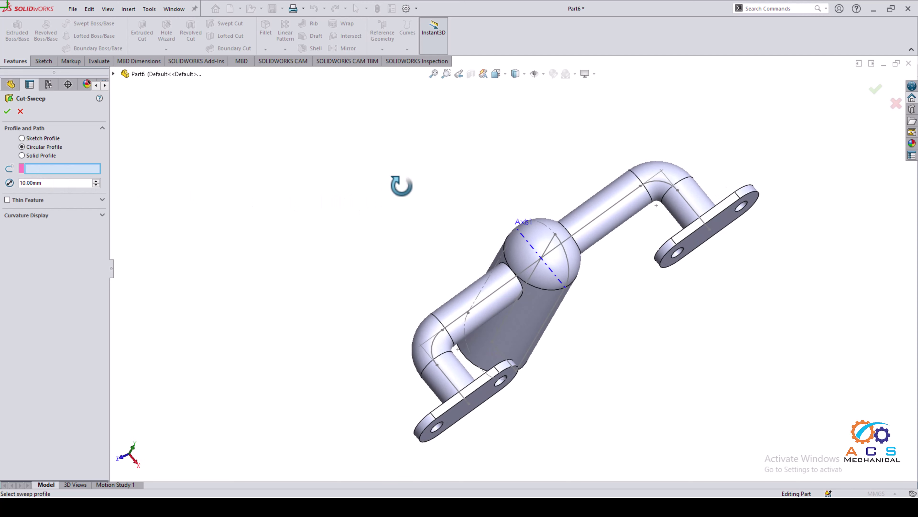
{"action": "left_click", "coordinate": [606, 218]}
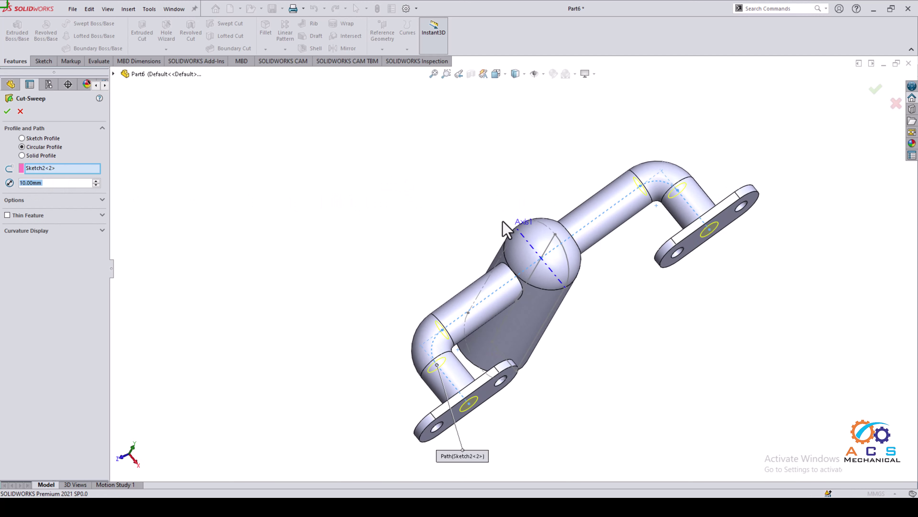
{"action": "middle_click_drag", "start_coordinate": [502, 229], "coordinate": [518, 211]}
{"action": "key", "text": "alt+Tab"}
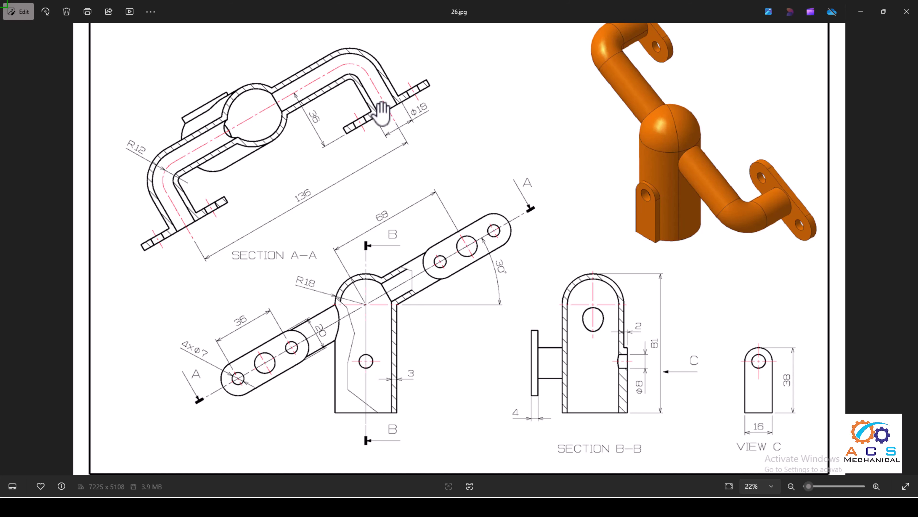
{"action": "left_click", "coordinate": [861, 12]}
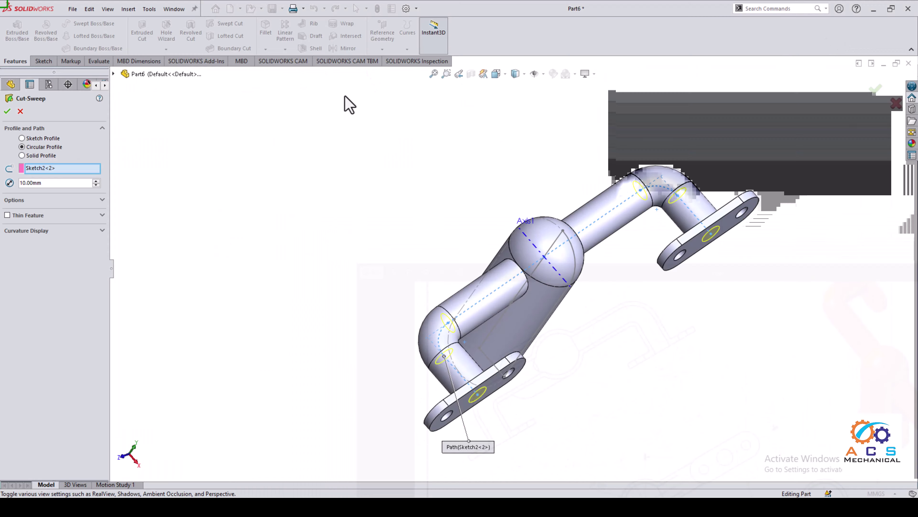
{"action": "double_click", "coordinate": [55, 184]}
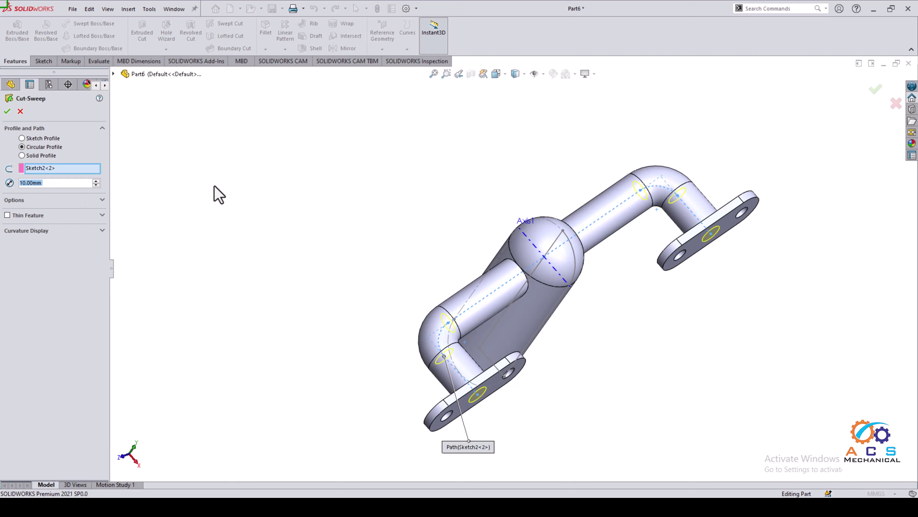
{"action": "type", "text": "12"}
{"action": "key", "text": "Return"}
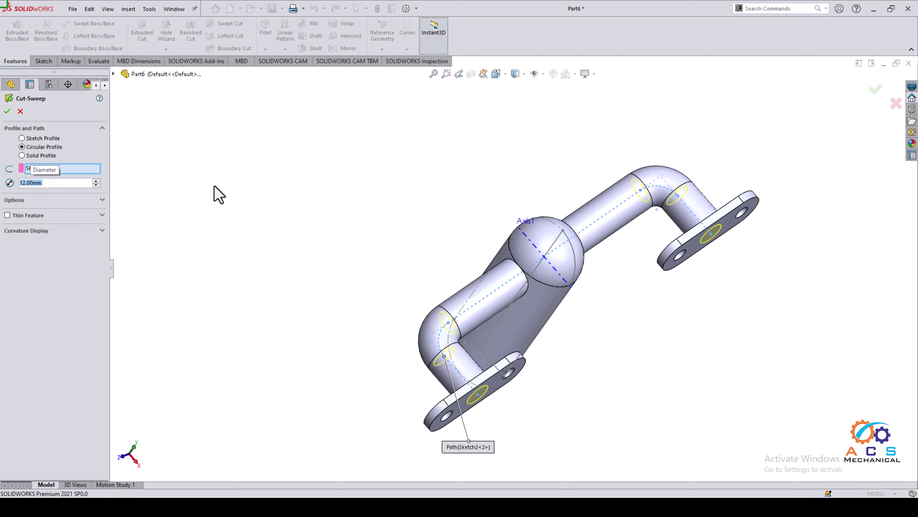
{"action": "left_click", "coordinate": [7, 111]}
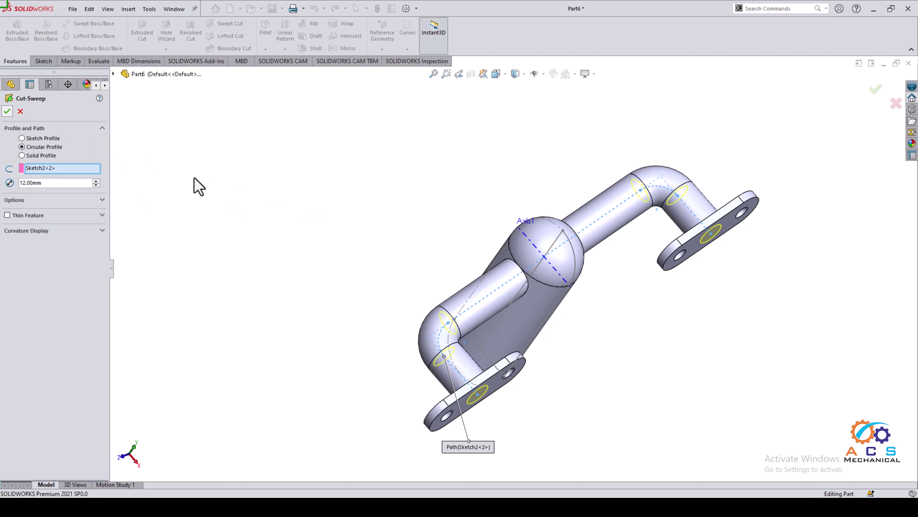
{"action": "mouse_move", "coordinate": [601, 257]}
{"action": "middle_mouse_down"}
{"action": "mouse_move", "coordinate": [502, 159]}
{"action": "mouse_move", "coordinate": [691, 199]}
{"action": "mouse_move", "coordinate": [643, 232]}
{"action": "mouse_move", "coordinate": [625, 281]}
{"action": "mouse_move", "coordinate": [618, 261]}
{"action": "middle_mouse_up"}
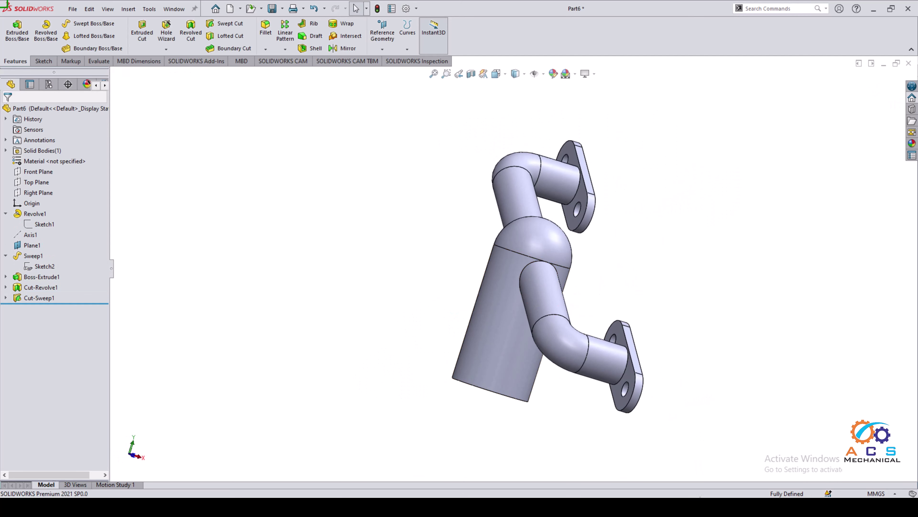
Turn on the display of the reference planes in the model.
{"action": "left_click", "coordinate": [689, 507]}
{"action": "left_click", "coordinate": [689, 507]}
{"action": "left_click", "coordinate": [543, 73]}
{"action": "left_click", "coordinate": [549, 90]}
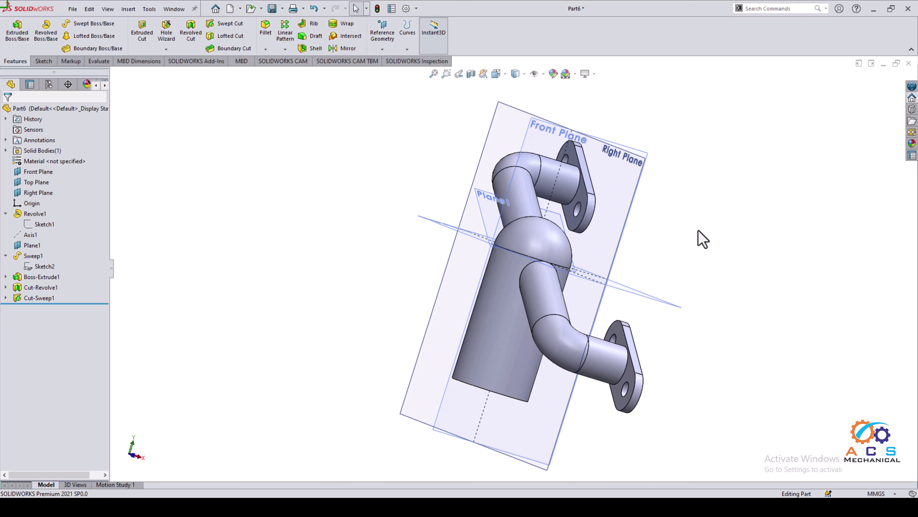
Create a reference plane offset 18 mm from the Right Plane, flipped to the side away from the mounting plates.
{"action": "mouse_move", "coordinate": [698, 234]}
{"action": "middle_mouse_down"}
{"action": "mouse_move", "coordinate": [673, 215]}
{"action": "mouse_move", "coordinate": [712, 250]}
{"action": "mouse_move", "coordinate": [645, 267]}
{"action": "middle_mouse_up"}
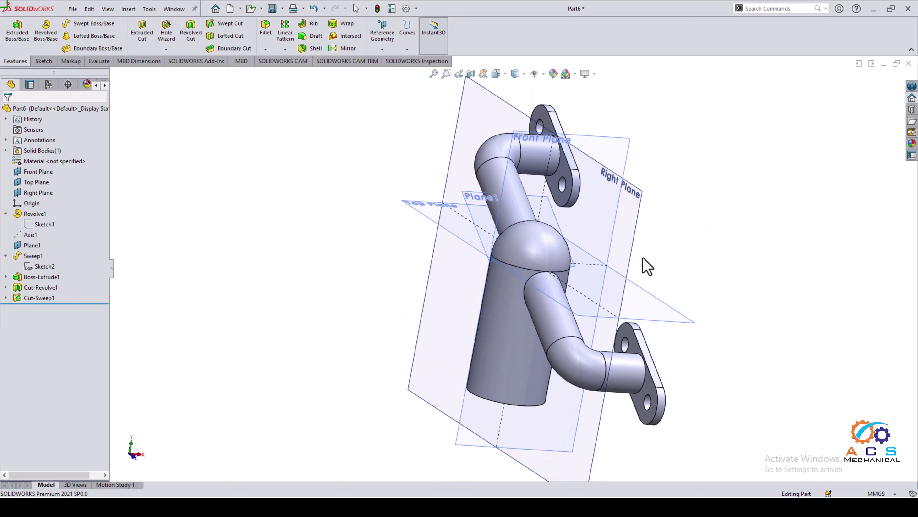
{"action": "left_click", "coordinate": [636, 273]}
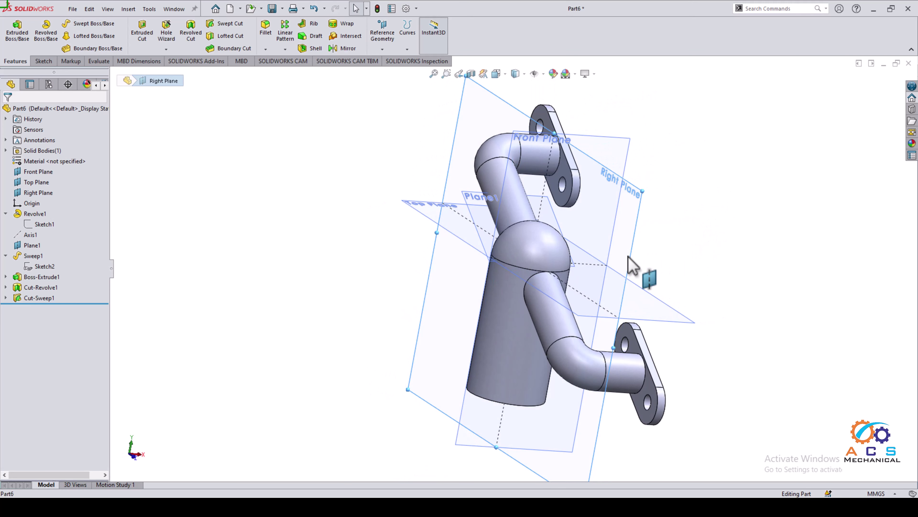
{"action": "left_click", "coordinate": [382, 50]}
{"action": "left_click", "coordinate": [390, 61]}
{"action": "type", "text": "18"}
{"action": "mouse_move", "coordinate": [347, 235]}
{"action": "middle_mouse_down"}
{"action": "mouse_move", "coordinate": [327, 237]}
{"action": "mouse_move", "coordinate": [366, 246]}
{"action": "middle_mouse_up"}
{"action": "left_click", "coordinate": [20, 245]}
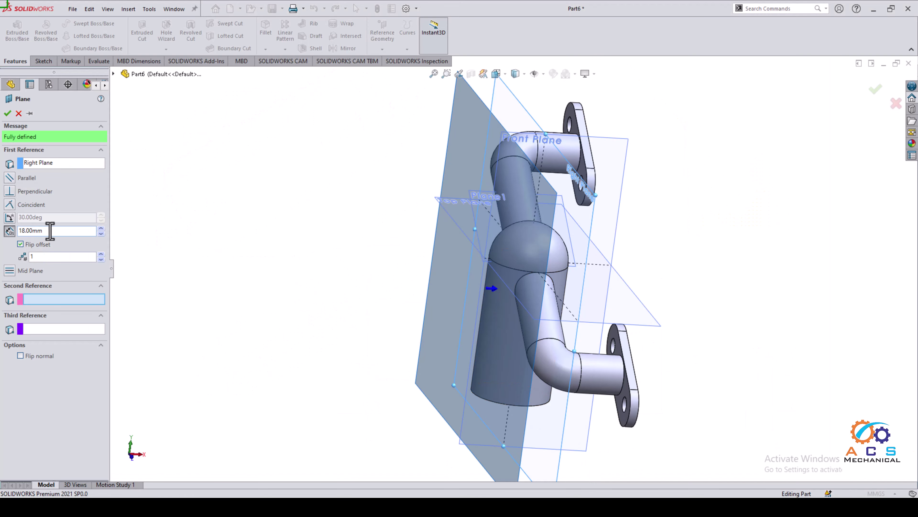
{"action": "double_click", "coordinate": [43, 230]}
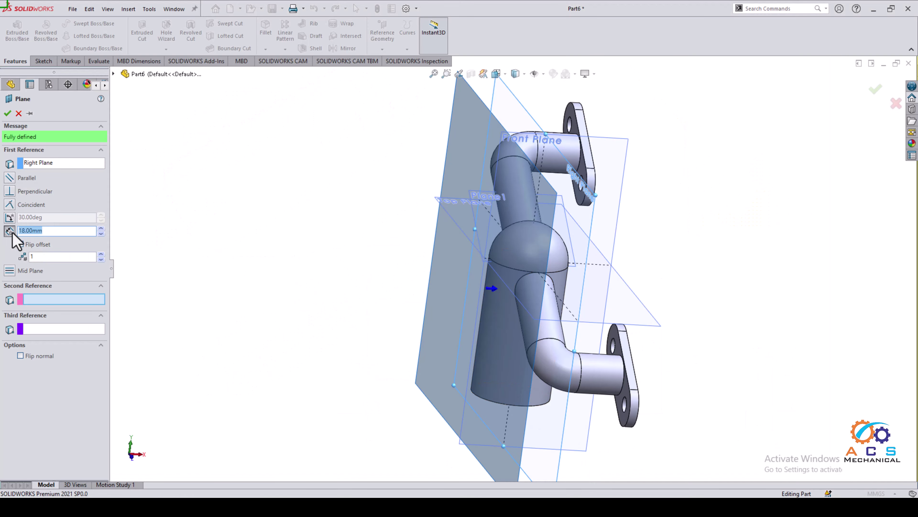
{"action": "left_click", "coordinate": [7, 113]}
On the new offset plane, sketch a centre rectangle about 18 by 51 mm centred on the midpoint of the body's bottom edge.
{"action": "middle_click_drag", "start_coordinate": [409, 286], "coordinate": [477, 326]}
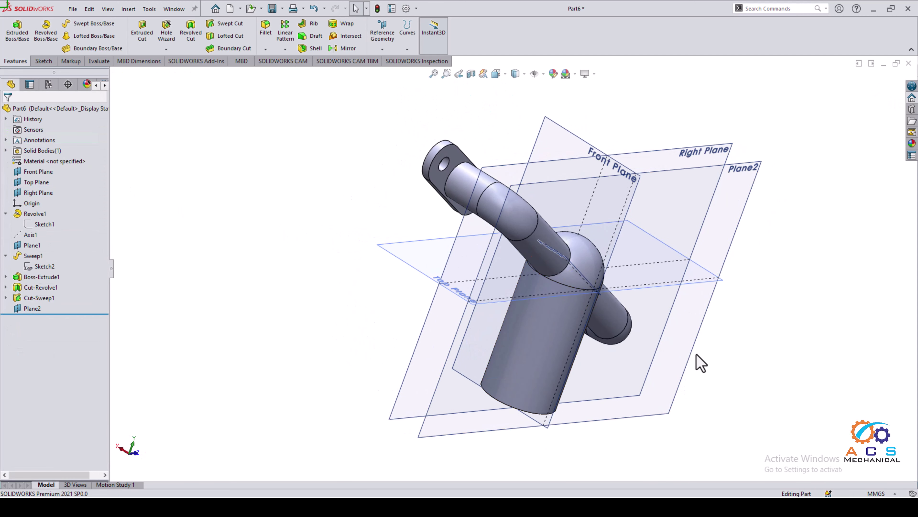
{"action": "left_click", "coordinate": [687, 354]}
{"action": "left_click", "coordinate": [709, 325]}
{"action": "left_click", "coordinate": [72, 36]}
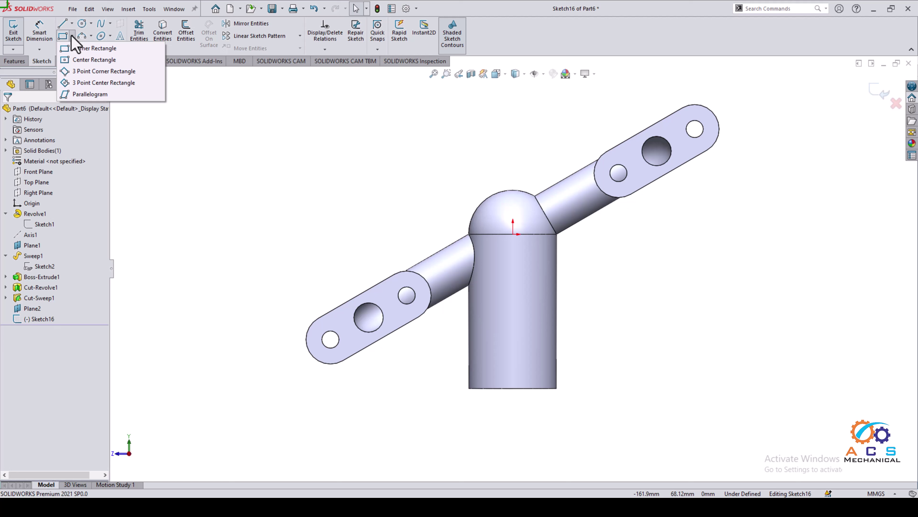
{"action": "left_click", "coordinate": [94, 60]}
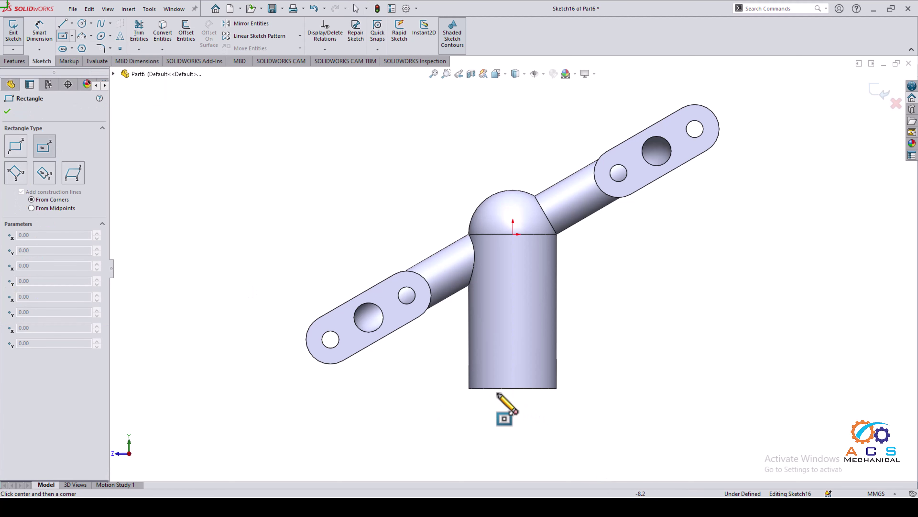
{"action": "left_click", "coordinate": [513, 388]}
{"action": "left_click", "coordinate": [535, 326]}
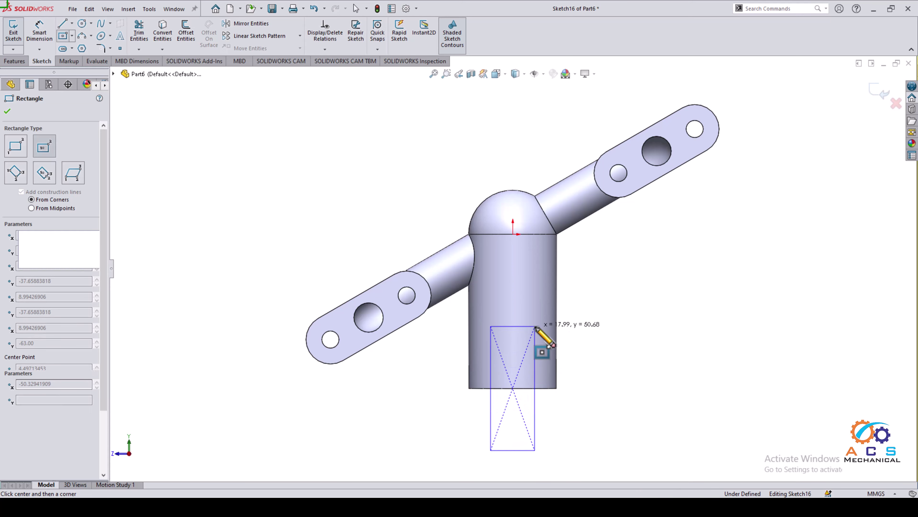
{"action": "left_click", "coordinate": [680, 321]}
Dimension the rectangle per drawing 26.jpg: top edge 38 mm above the body's base and width 16 mm.
{"action": "scroll", "coordinate": [535, 351], "scroll_direction": "up", "scroll_amount": 2}
{"action": "scroll", "coordinate": [557, 375], "scroll_direction": "down", "scroll_amount": 3}
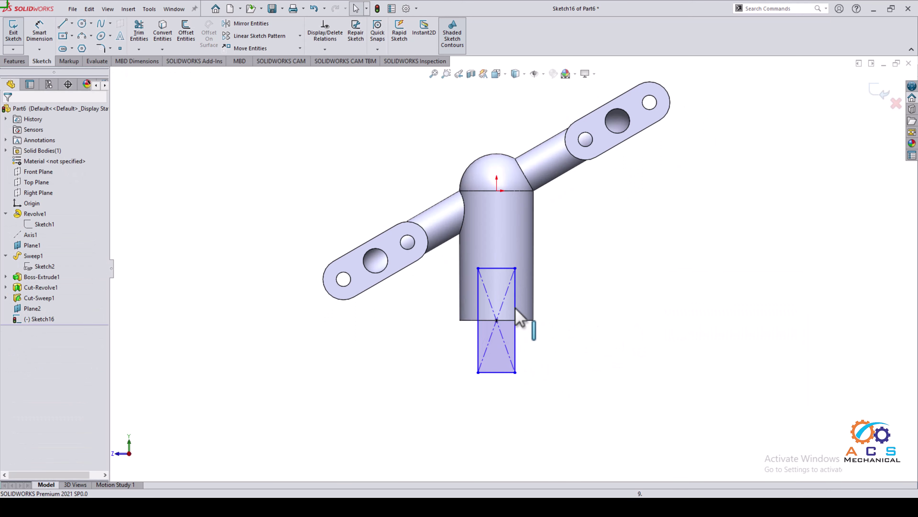
{"action": "left_click", "coordinate": [608, 508]}
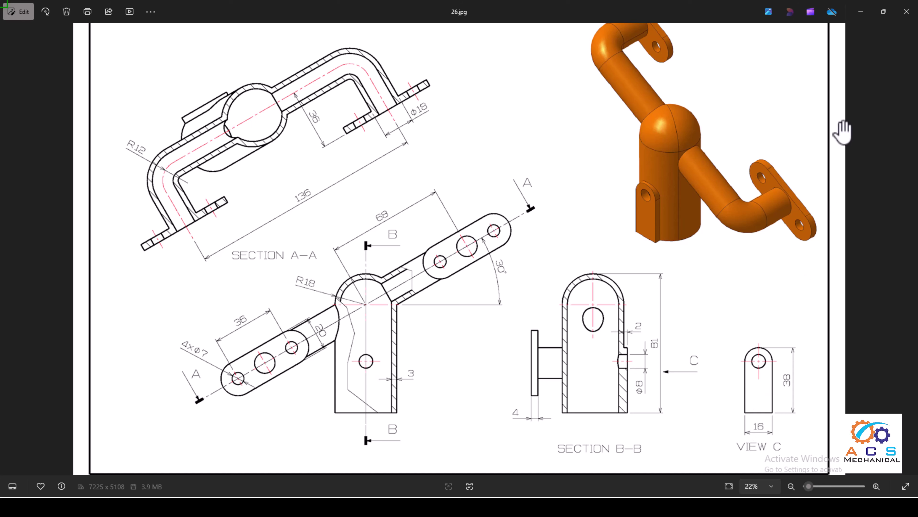
{"action": "left_click", "coordinate": [860, 11]}
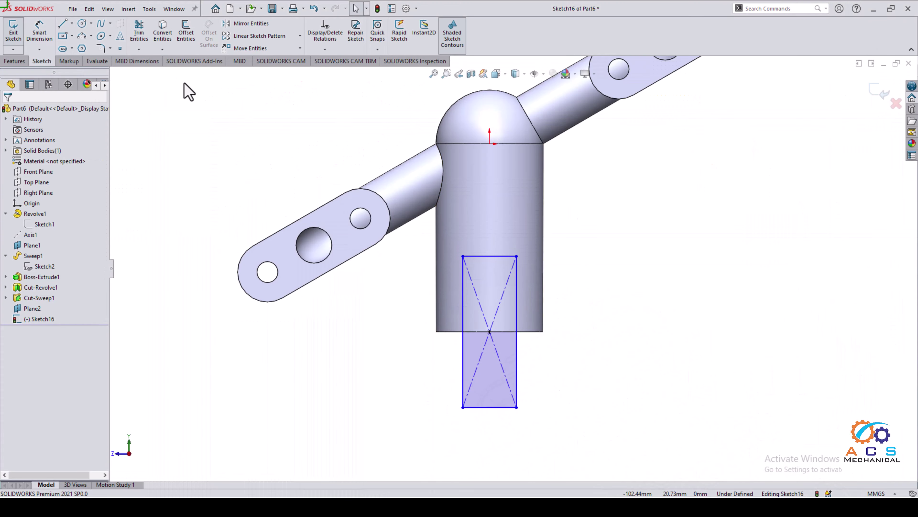
{"action": "left_click", "coordinate": [39, 30]}
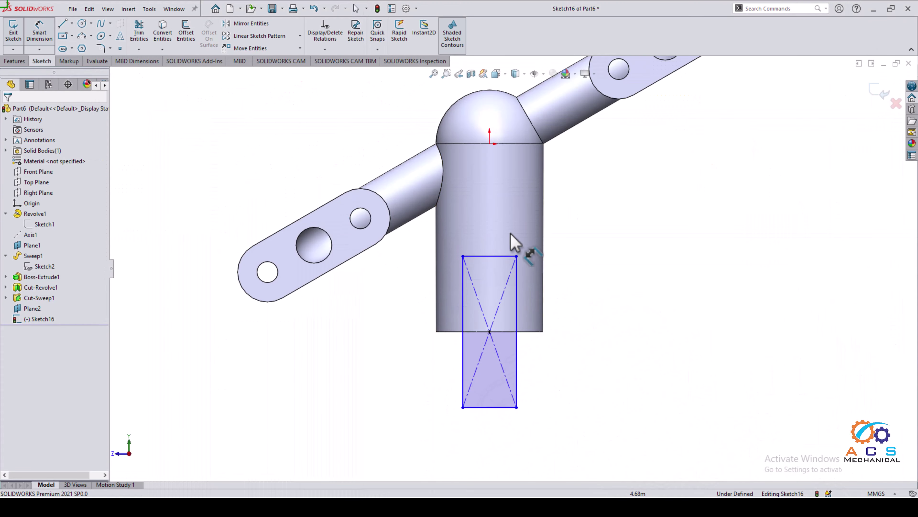
{"action": "left_click", "coordinate": [507, 256]}
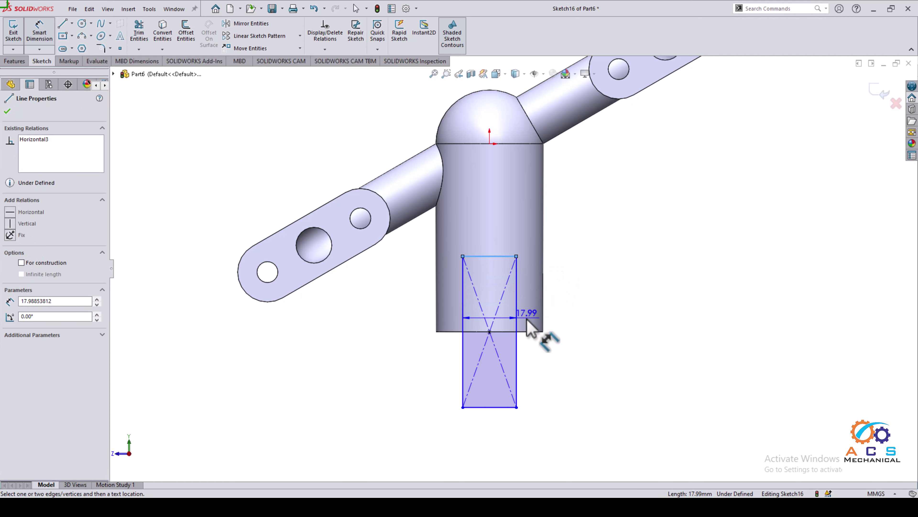
{"action": "left_click", "coordinate": [526, 333]}
{"action": "left_click", "coordinate": [595, 272]}
{"action": "type", "text": "38"}
{"action": "key", "text": "Return"}
{"action": "left_click", "coordinate": [490, 444]}
{"action": "left_click", "coordinate": [490, 467]}
{"action": "type", "text": "16"}
Draw an 8 mm radius perimeter circle inside the rectangle, tangent to its top edge and both vertical sides.
{"action": "left_click", "coordinate": [91, 24]}
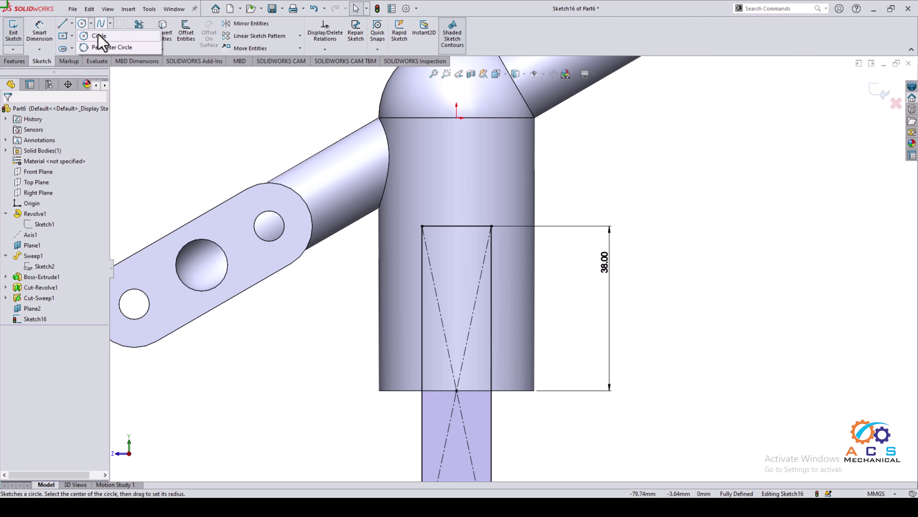
{"action": "left_click", "coordinate": [115, 48]}
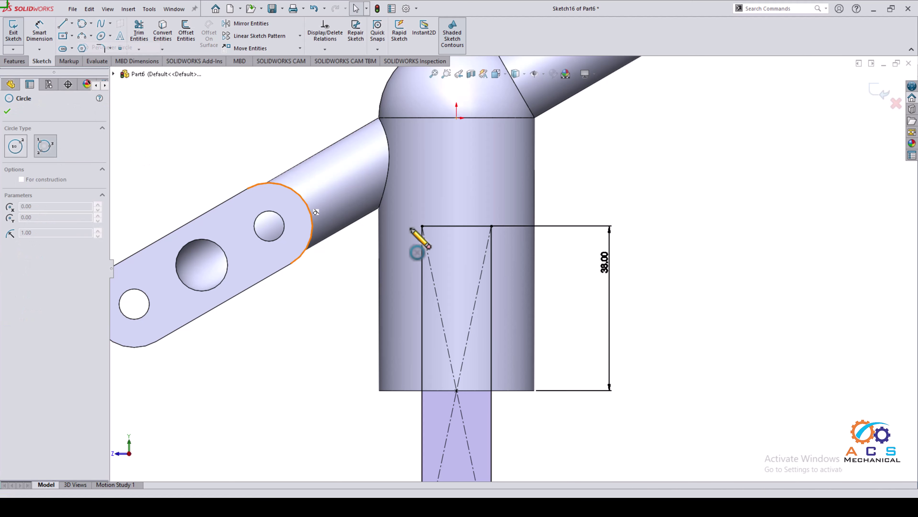
{"action": "scroll", "coordinate": [430, 210], "scroll_direction": "down", "scroll_amount": 2}
{"action": "left_click", "coordinate": [422, 300]}
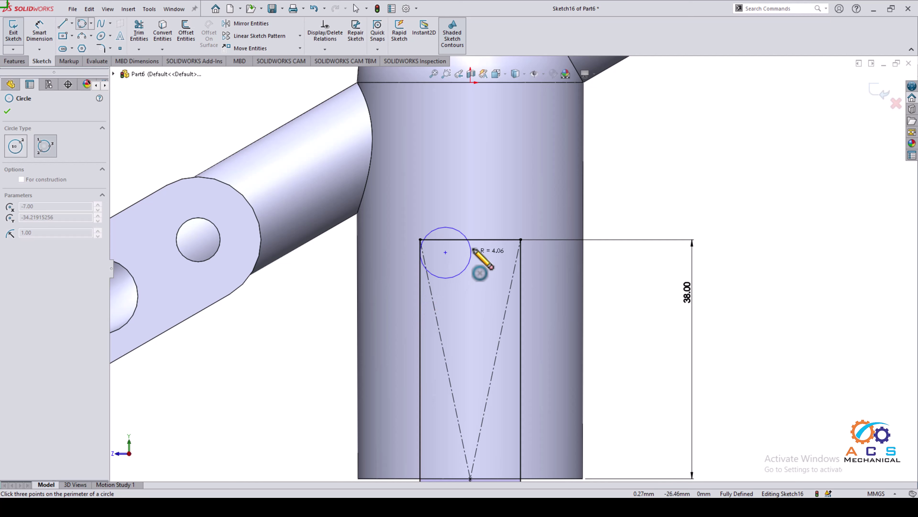
{"action": "left_click", "coordinate": [461, 239]}
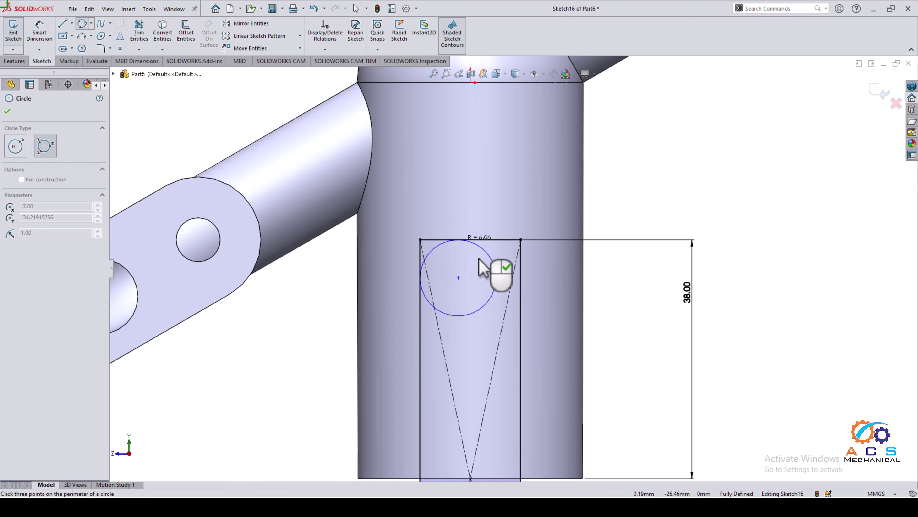
{"action": "left_click", "coordinate": [521, 294]}
{"action": "right_click", "coordinate": [717, 222]}
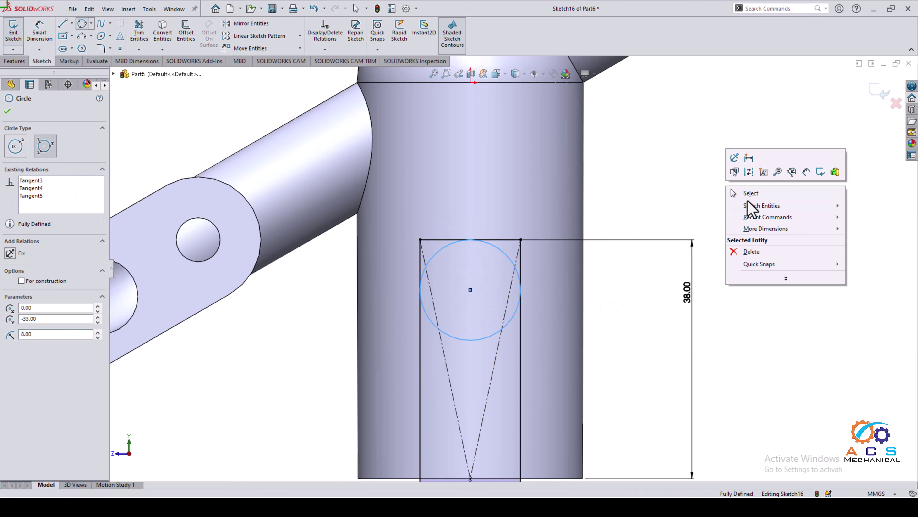
{"action": "left_click", "coordinate": [734, 191]}
{"action": "scroll", "coordinate": [444, 226], "scroll_direction": "up", "scroll_amount": 3}
{"action": "scroll", "coordinate": [441, 219], "scroll_direction": "up", "scroll_amount": 1}
{"action": "scroll", "coordinate": [546, 206], "scroll_direction": "down", "scroll_amount": 1}
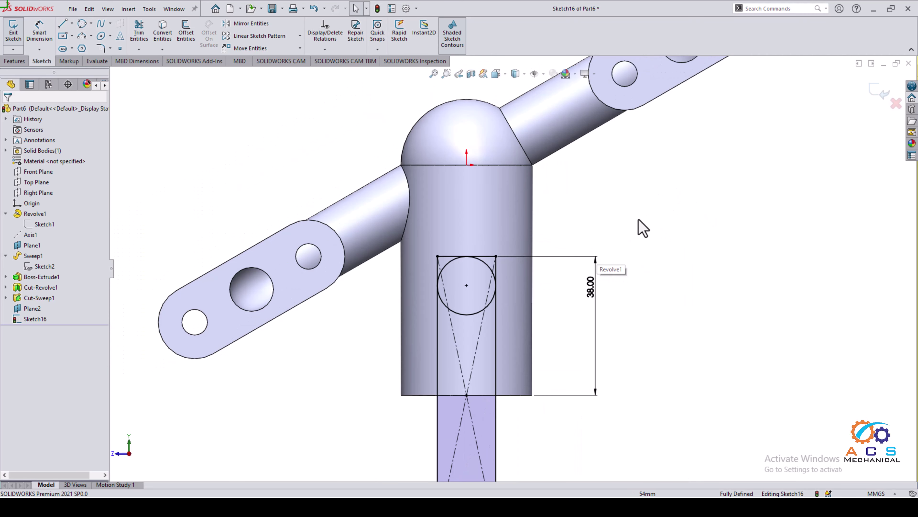
Draw a horizontal line along the body's bottom edge, extending slightly past both sides of the rectangle.
{"action": "left_click", "coordinate": [62, 23]}
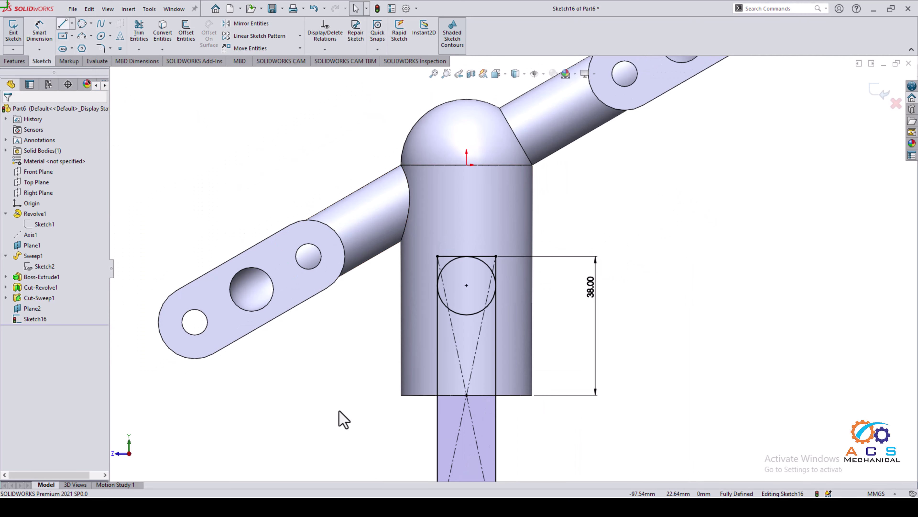
{"action": "scroll", "coordinate": [426, 419], "scroll_direction": "down", "scroll_amount": 2}
{"action": "left_click", "coordinate": [435, 370]}
{"action": "left_click", "coordinate": [551, 371]}
Trim the rectangle's upper corners and the circle's lower half so the profile has a semicircular top.
{"action": "left_click", "coordinate": [139, 30]}
{"action": "left_click_drag", "start_coordinate": [466, 161], "coordinate": [443, 193]}
{"action": "left_click_drag", "start_coordinate": [514, 161], "coordinate": [539, 193]}
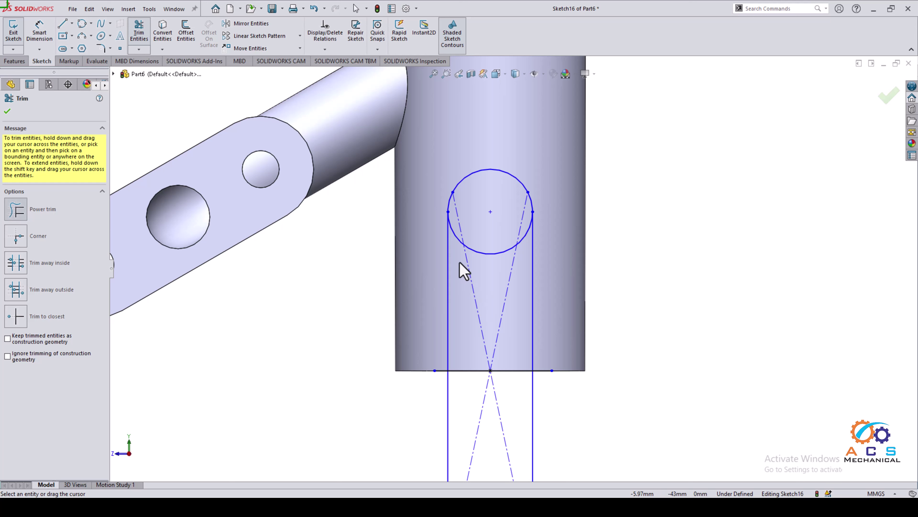
{"action": "mouse_move", "coordinate": [461, 262]}
{"action": "left_mouse_down"}
{"action": "mouse_move", "coordinate": [517, 248]}
{"action": "mouse_move", "coordinate": [464, 286]}
{"action": "left_mouse_up"}
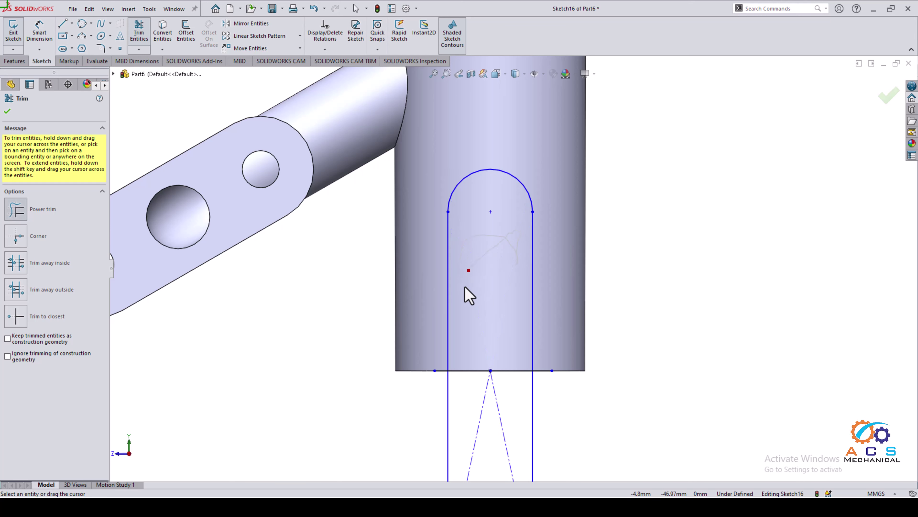
Trim away the rectangle below the body's base and the overhanging line ends, leaving a closed round-topped profile.
{"action": "scroll", "coordinate": [514, 268], "scroll_direction": "up", "scroll_amount": 2}
{"action": "left_click_drag", "start_coordinate": [587, 378], "coordinate": [410, 414]}
{"action": "scroll", "coordinate": [508, 370], "scroll_direction": "up", "scroll_amount": 2}
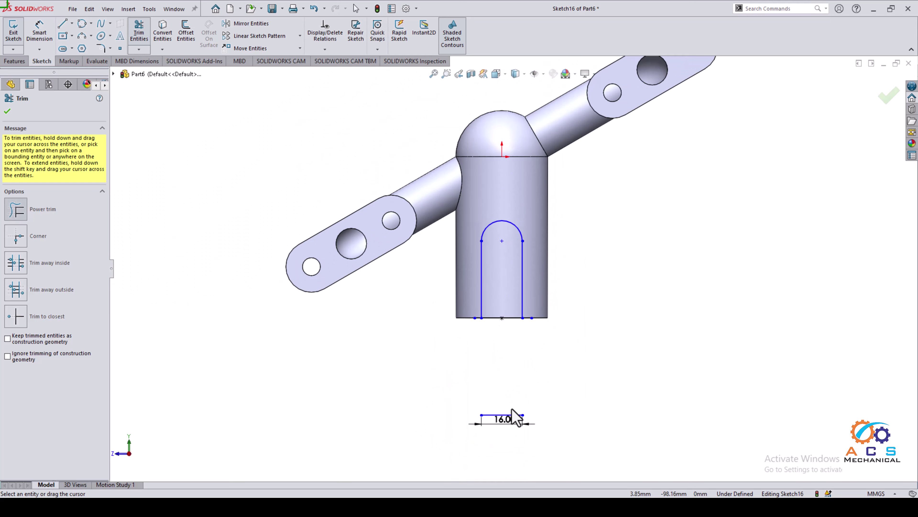
{"action": "left_click_drag", "start_coordinate": [512, 408], "coordinate": [498, 432]}
{"action": "scroll", "coordinate": [472, 315], "scroll_direction": "down", "scroll_amount": 5}
{"action": "mouse_move", "coordinate": [478, 306]}
{"action": "left_mouse_down"}
{"action": "mouse_move", "coordinate": [485, 323]}
{"action": "mouse_move", "coordinate": [604, 375]}
{"action": "mouse_move", "coordinate": [621, 321]}
{"action": "left_mouse_up"}
{"action": "key", "text": "z"}
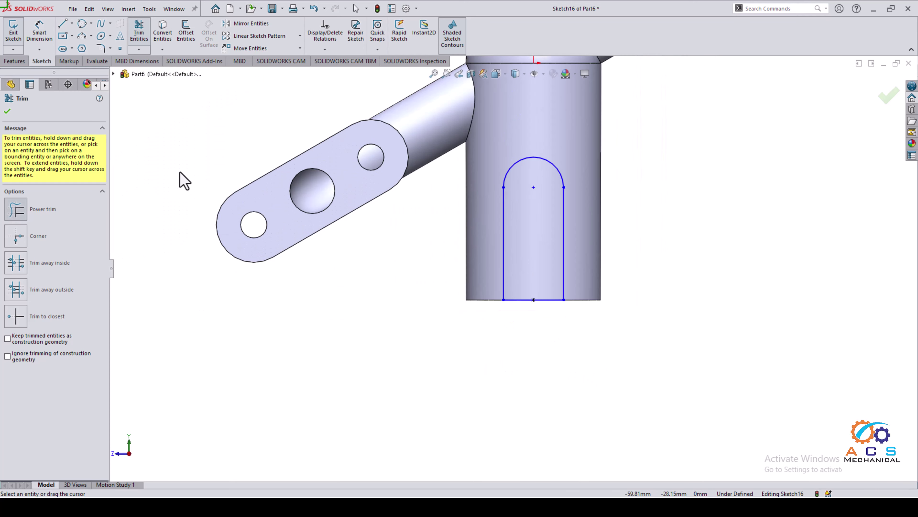
Fully define the pad sketch with relations and dimensions calculated for all its entities, and exit the sketch.
{"action": "left_click", "coordinate": [7, 111]}
{"action": "key", "text": "z"}
{"action": "scroll", "coordinate": [446, 301], "scroll_direction": "down", "scroll_amount": 1}
{"action": "left_click", "coordinate": [325, 49]}
{"action": "left_click", "coordinate": [338, 82]}
{"action": "left_click", "coordinate": [47, 163]}
{"action": "scroll", "coordinate": [580, 228], "scroll_direction": "down", "scroll_amount": 2}
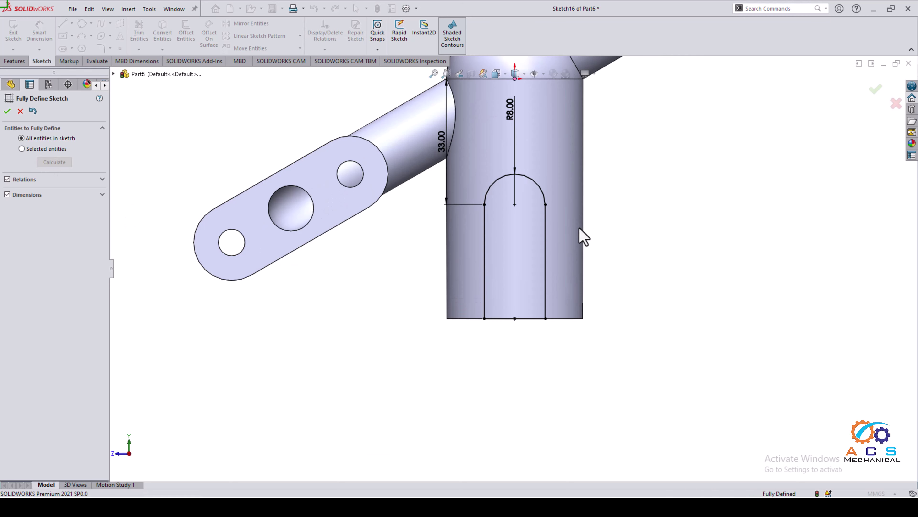
{"action": "left_click", "coordinate": [7, 111]}
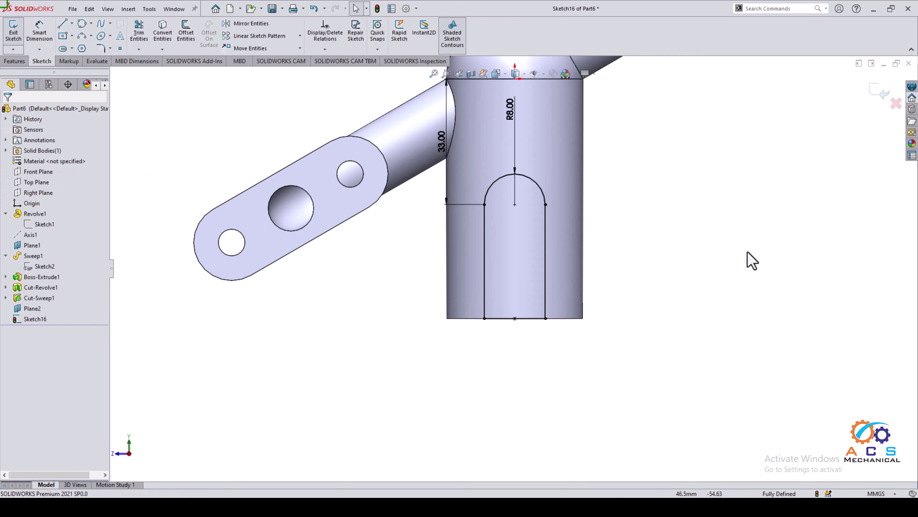
{"action": "left_click", "coordinate": [883, 95]}
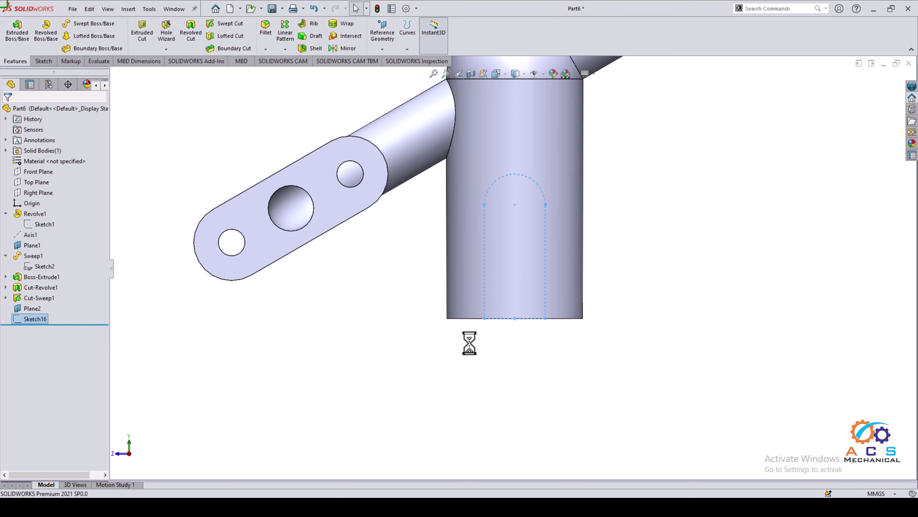
Start a blind Extruded Boss from the pad profile, reversed away from the body, with the 2 mm depth from drawing 26.jpg.
{"action": "middle_click_drag", "start_coordinate": [514, 343], "coordinate": [627, 361]}
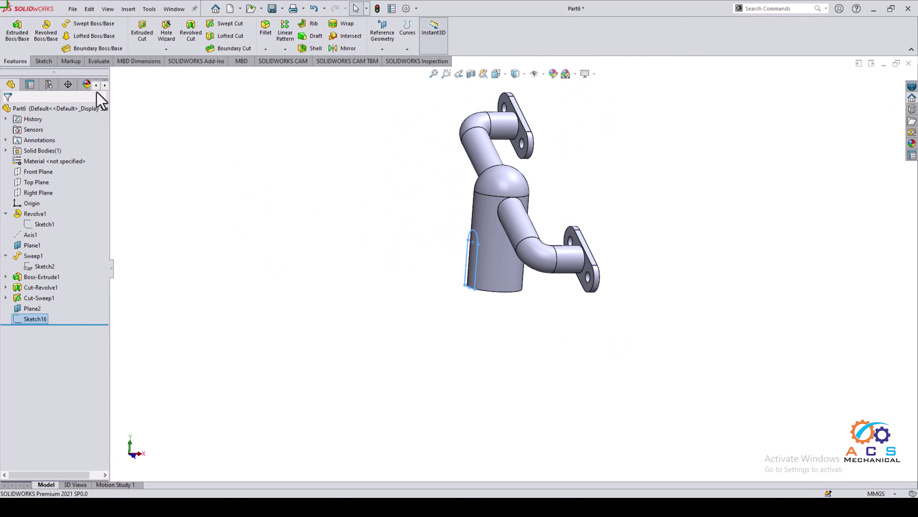
{"action": "left_click", "coordinate": [17, 31]}
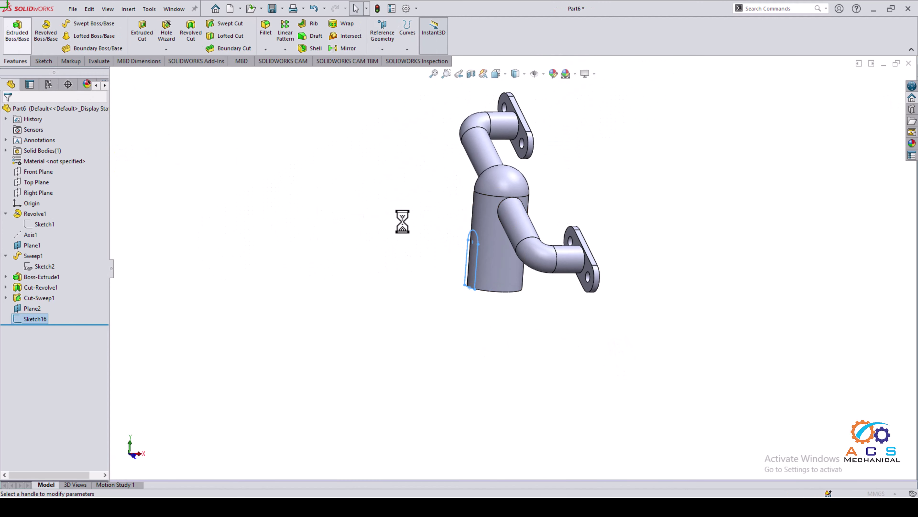
{"action": "key", "text": "alt+Tab"}
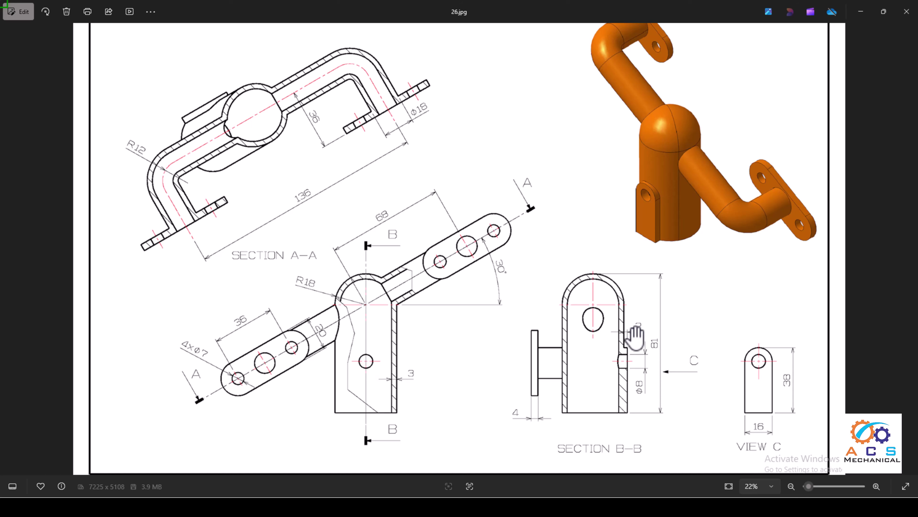
{"action": "left_click", "coordinate": [860, 13]}
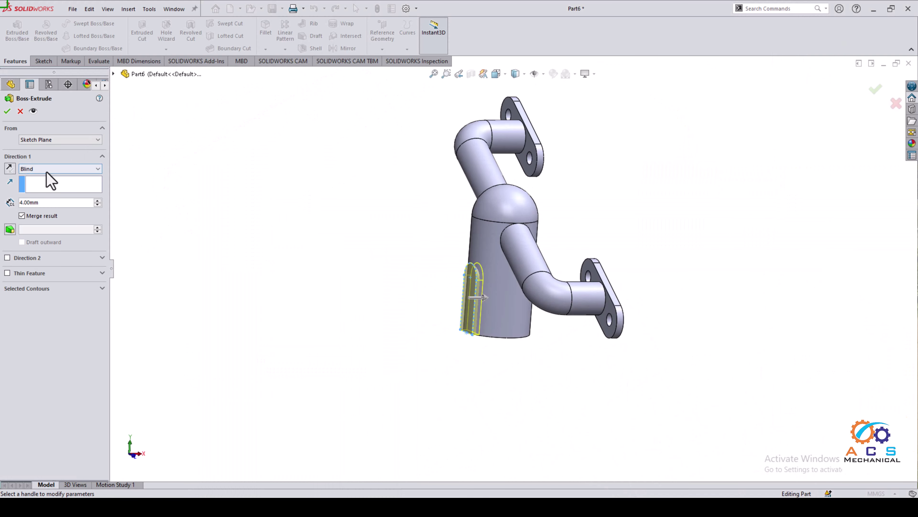
{"action": "left_click", "coordinate": [9, 168]}
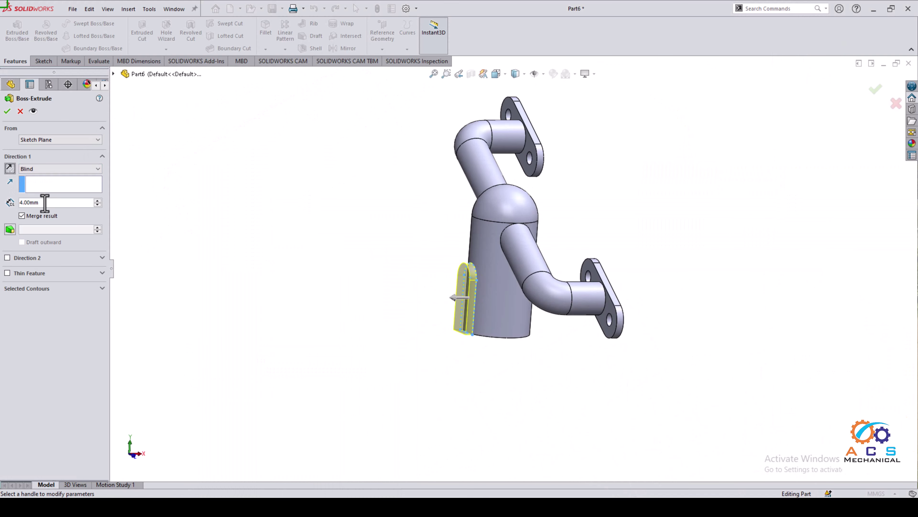
{"action": "left_click_drag", "start_coordinate": [40, 203], "coordinate": [17, 202]}
{"action": "type", "text": "2"}
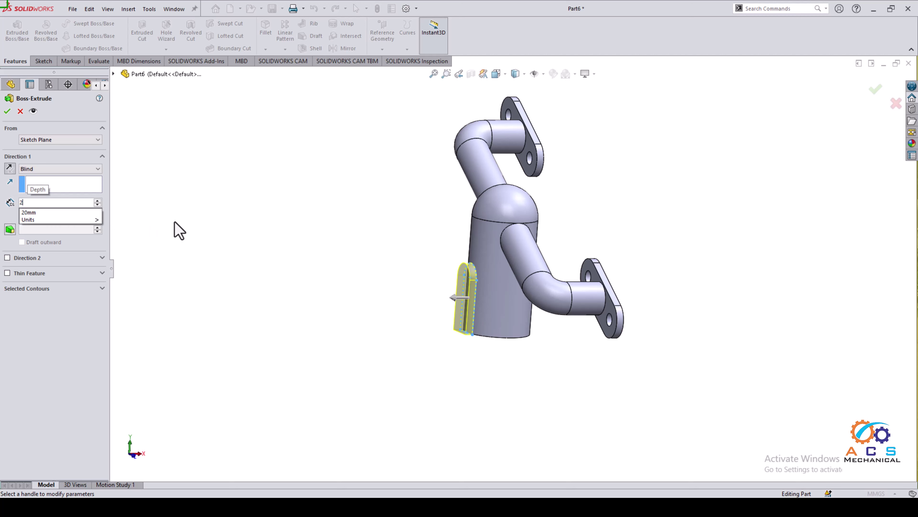
Add a second extrude direction up to the body's outer cylindrical face and complete the pad.
{"action": "middle_click_drag", "start_coordinate": [349, 275], "coordinate": [504, 302]}
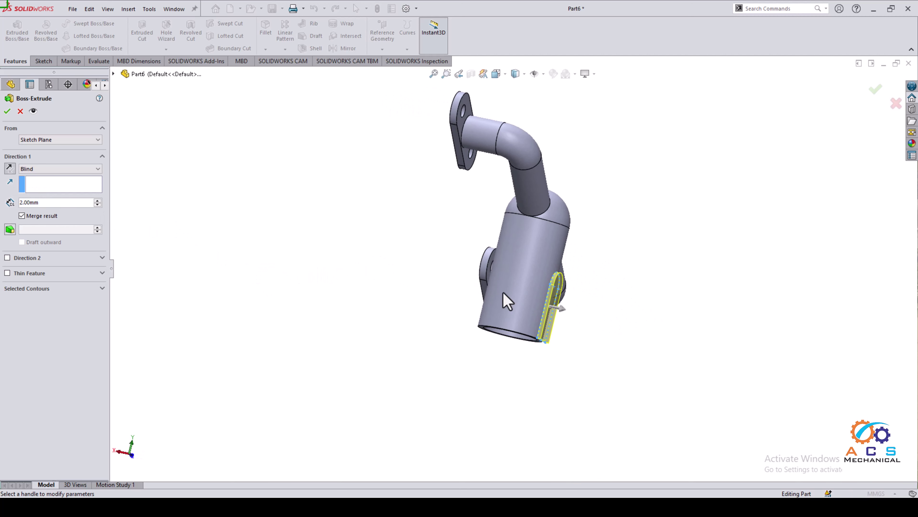
{"action": "left_click", "coordinate": [7, 258]}
{"action": "left_click", "coordinate": [60, 269]}
{"action": "left_click", "coordinate": [39, 310]}
{"action": "middle_click_drag", "start_coordinate": [557, 277], "coordinate": [484, 278]}
{"action": "left_click", "coordinate": [526, 254]}
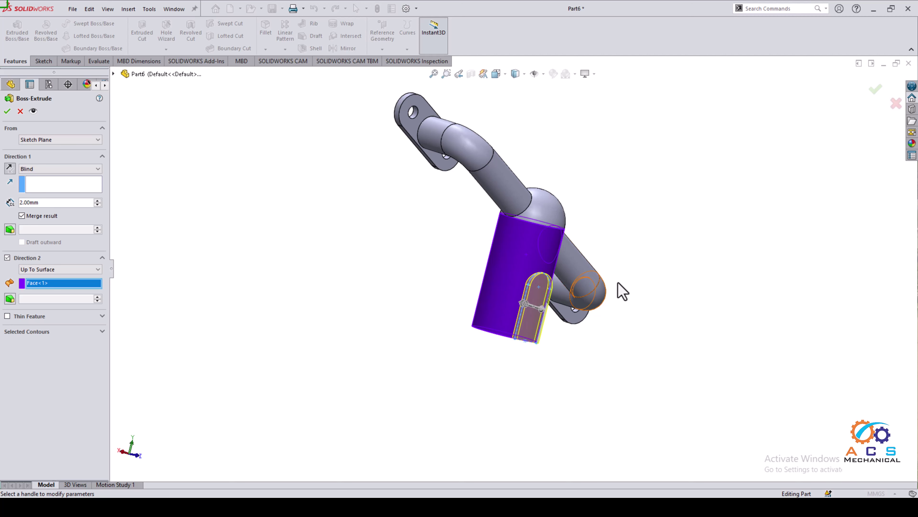
{"action": "middle_click_drag", "start_coordinate": [621, 291], "coordinate": [529, 310]}
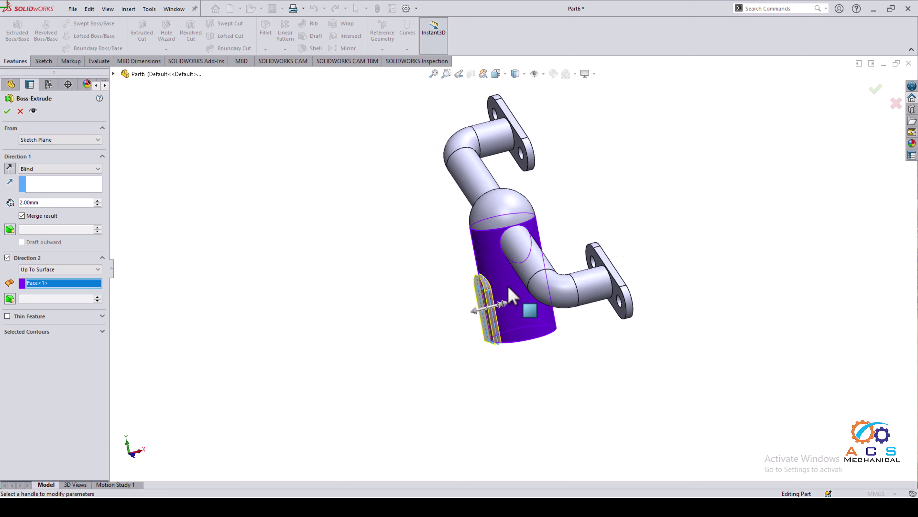
{"action": "left_click", "coordinate": [8, 111]}
On the pad's outer face, sketch a circle about 9.2 mm in diameter centred on the rounded end's arc centre.
{"action": "middle_click_drag", "start_coordinate": [425, 273], "coordinate": [647, 371]}
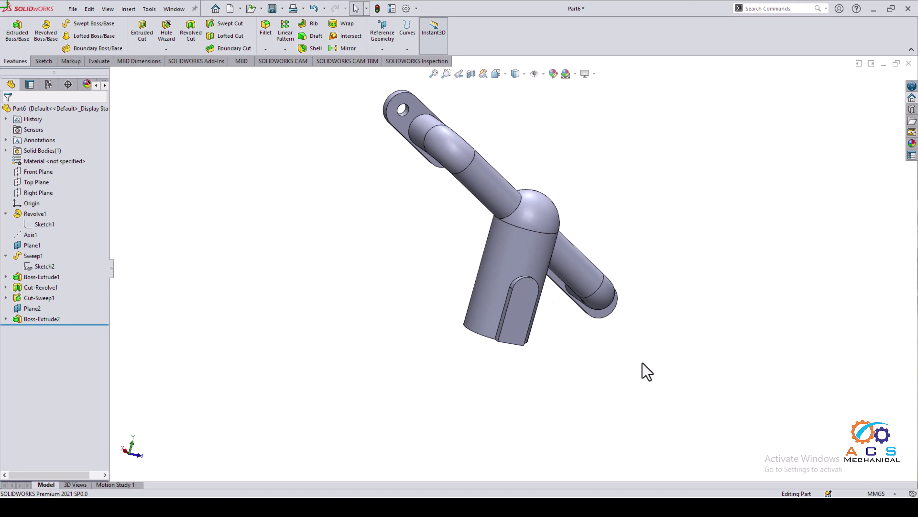
{"action": "scroll", "coordinate": [570, 333], "scroll_direction": "down", "scroll_amount": 2}
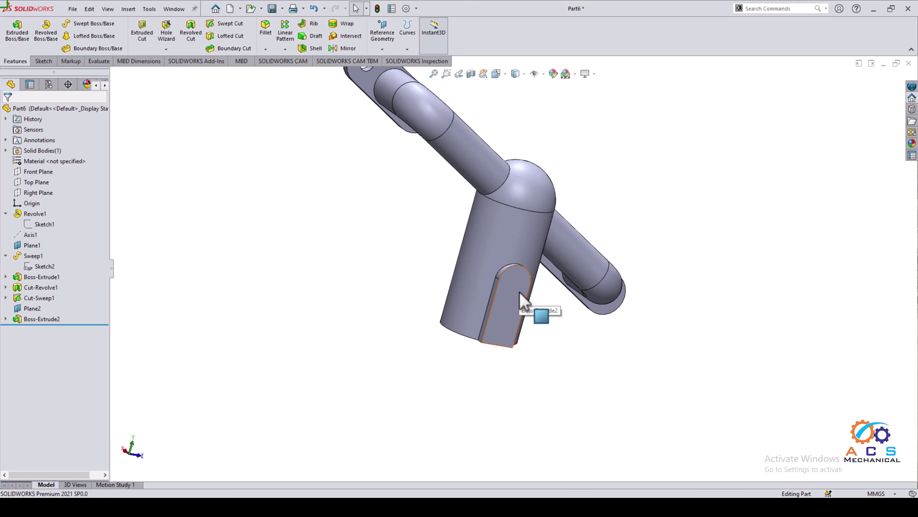
{"action": "left_click", "coordinate": [538, 305]}
{"action": "left_click", "coordinate": [563, 268]}
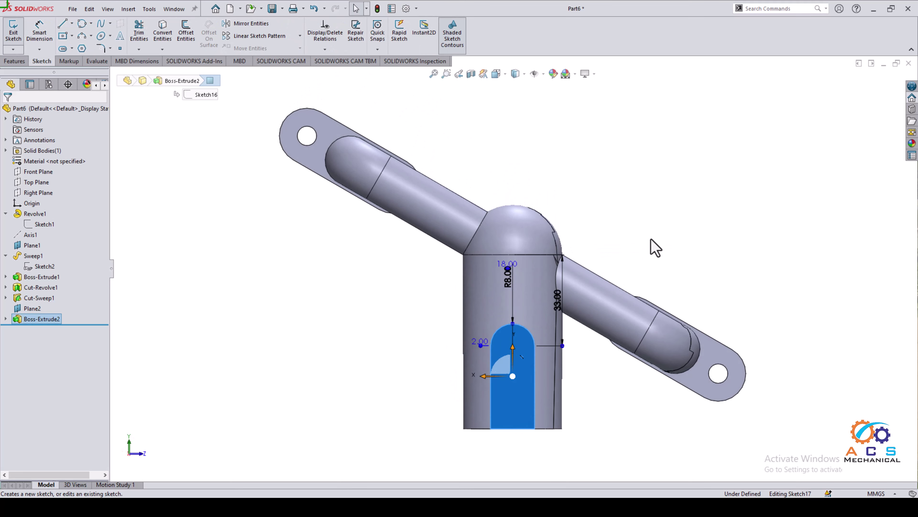
{"action": "key", "text": "alt+Tab"}
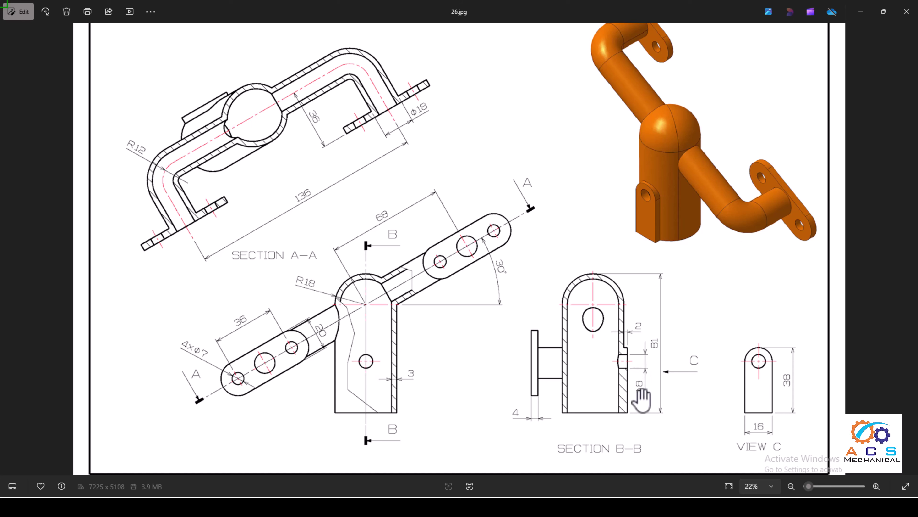
{"action": "left_click", "coordinate": [861, 15]}
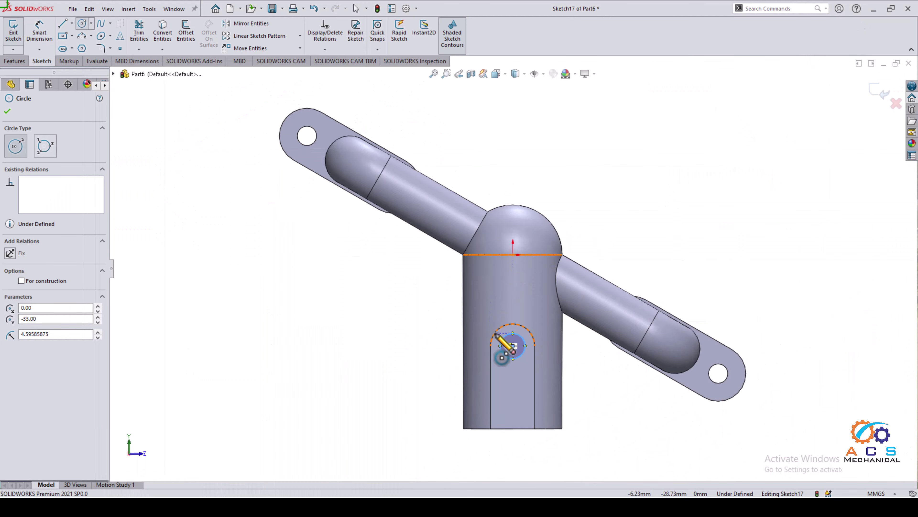
Set the circle's diameter to 8 mm.
{"action": "left_click", "coordinate": [39, 33]}
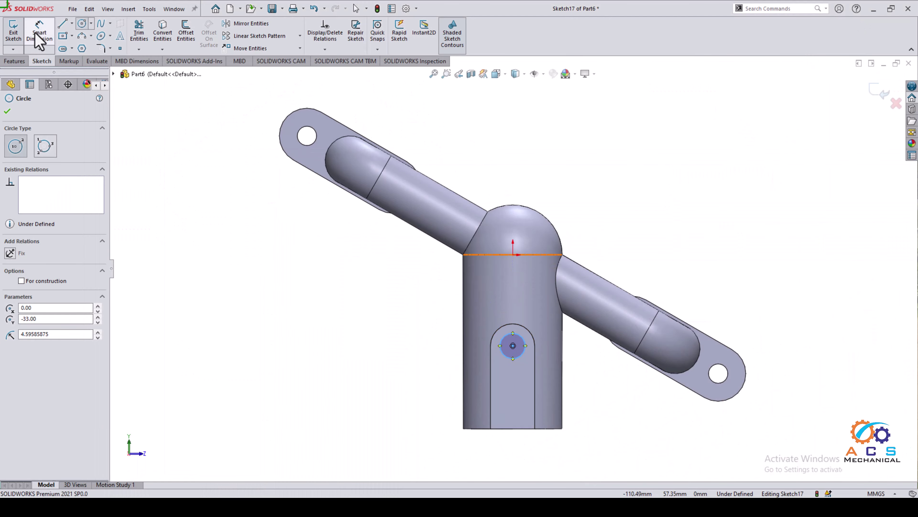
{"action": "left_click", "coordinate": [502, 343]}
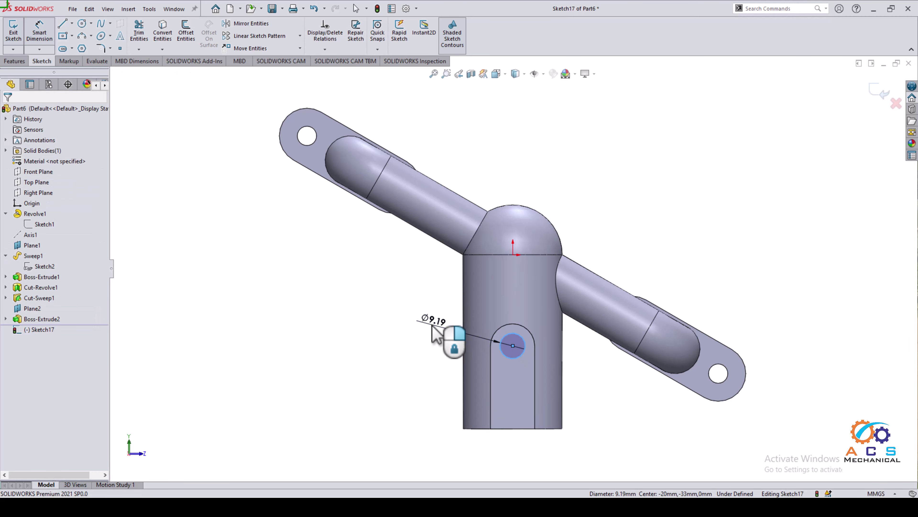
{"action": "left_click", "coordinate": [436, 329]}
{"action": "type", "text": "8"}
{"action": "key", "text": "Return"}
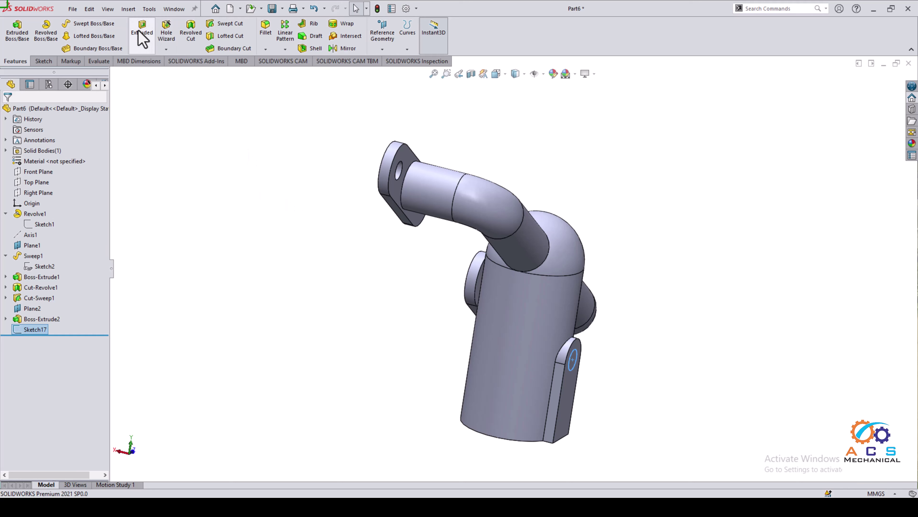
Cut-extrude the 8 mm circle through the rear pad and adjoining body wall.
{"action": "left_click", "coordinate": [142, 36]}
{"action": "middle_click_drag", "start_coordinate": [508, 353], "coordinate": [568, 181]}
{"action": "left_click", "coordinate": [579, 334]}
{"action": "left_click", "coordinate": [7, 111]}
{"action": "middle_click_drag", "start_coordinate": [535, 253], "coordinate": [481, 347]}
Apply an orange colour appearance (RGB 232, 113, 8) to the whole part.
{"action": "left_click", "coordinate": [912, 143]}
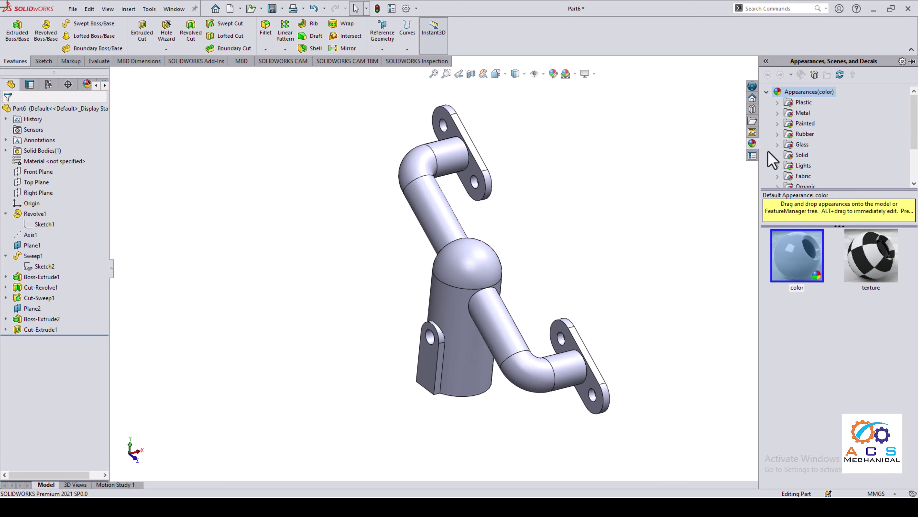
{"action": "scroll", "coordinate": [813, 142], "scroll_direction": "down", "scroll_amount": 2}
{"action": "right_click", "coordinate": [71, 108]}
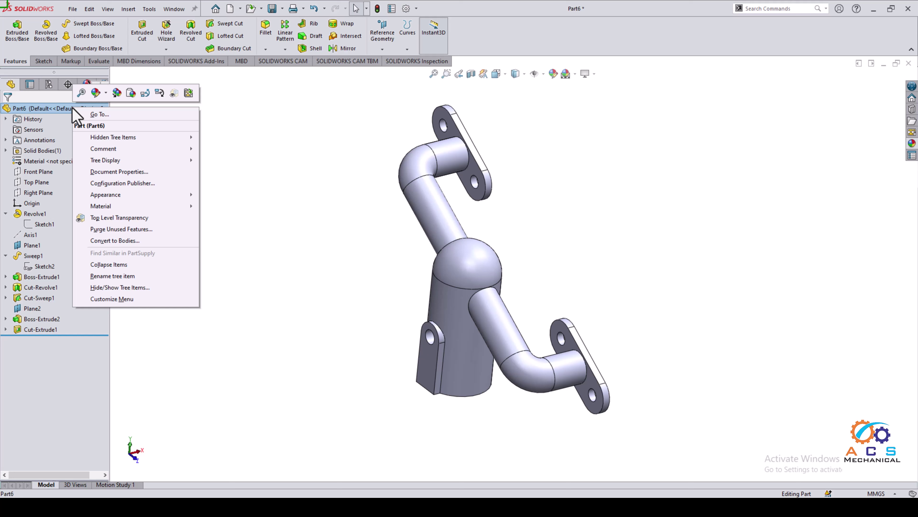
{"action": "left_click", "coordinate": [105, 93]}
{"action": "left_click", "coordinate": [119, 115]}
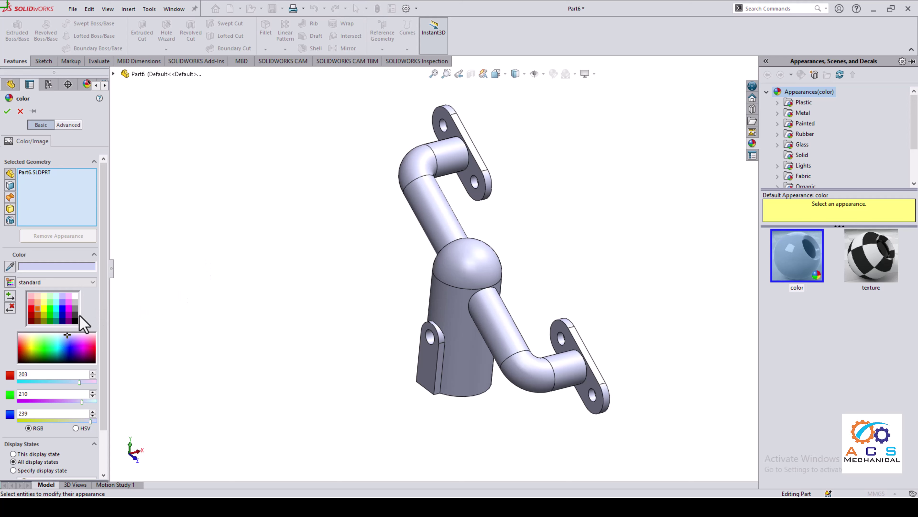
{"action": "left_click", "coordinate": [37, 302]}
{"action": "left_click", "coordinate": [37, 307]}
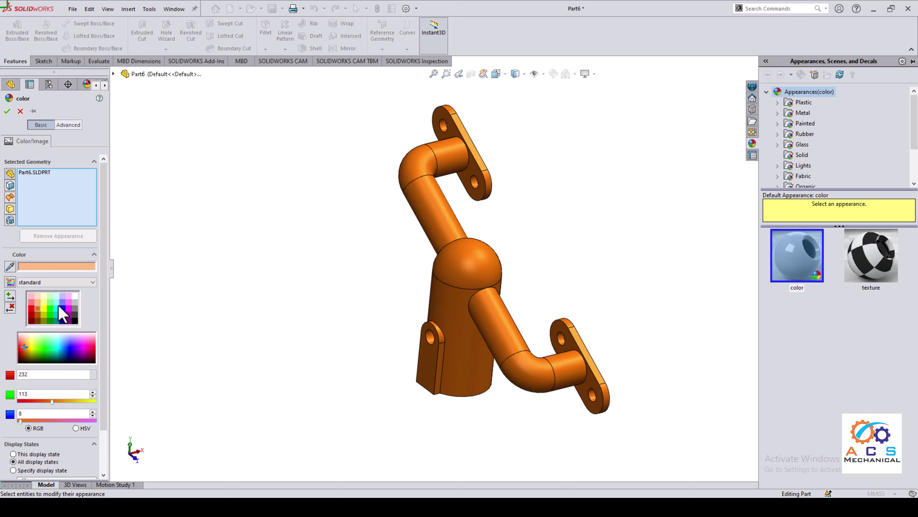
{"action": "middle_click_drag", "start_coordinate": [512, 322], "coordinate": [330, 268]}
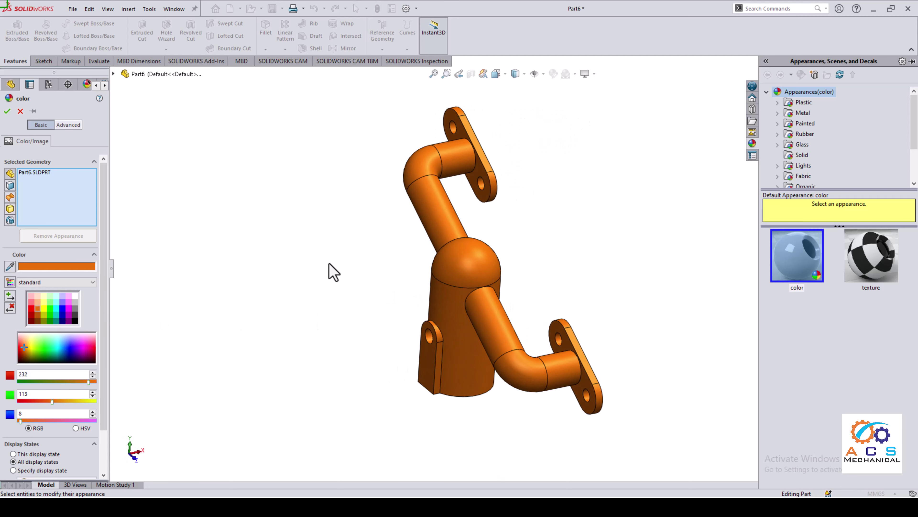
{"action": "left_click", "coordinate": [8, 111]}
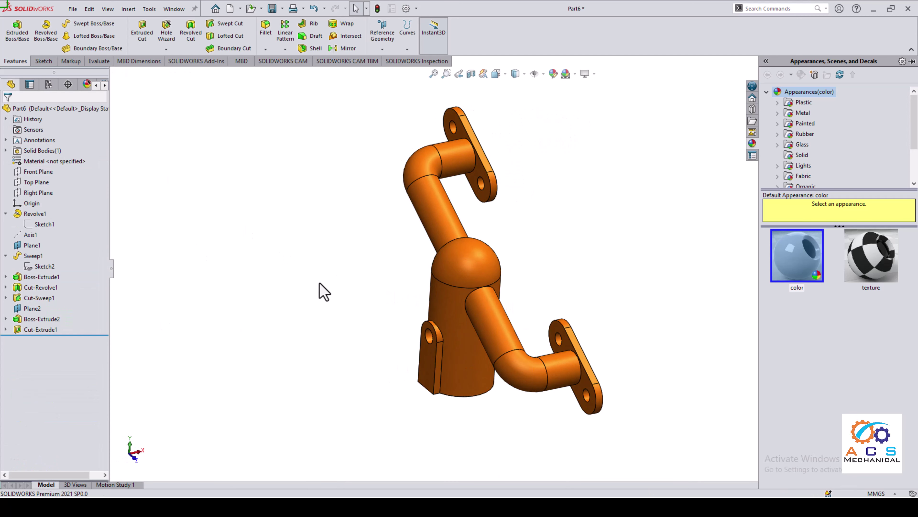
{"action": "middle_click_drag", "start_coordinate": [455, 274], "coordinate": [430, 273]}
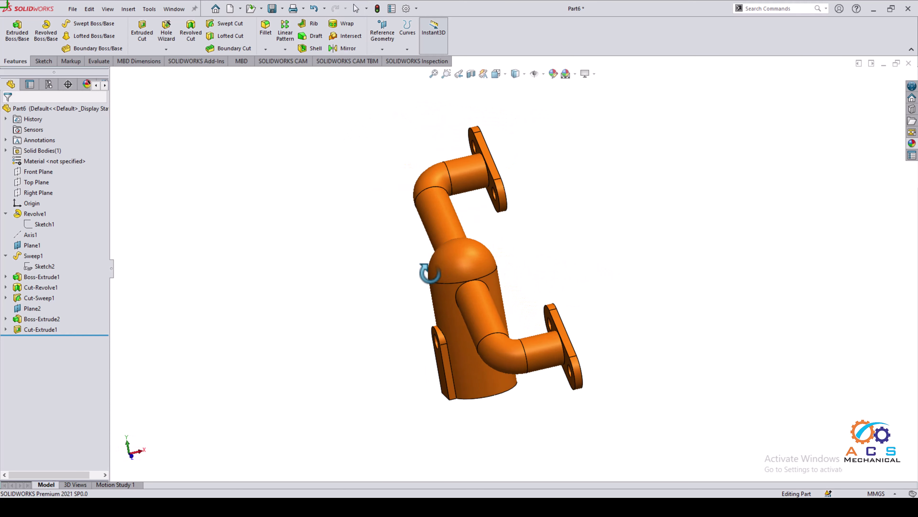